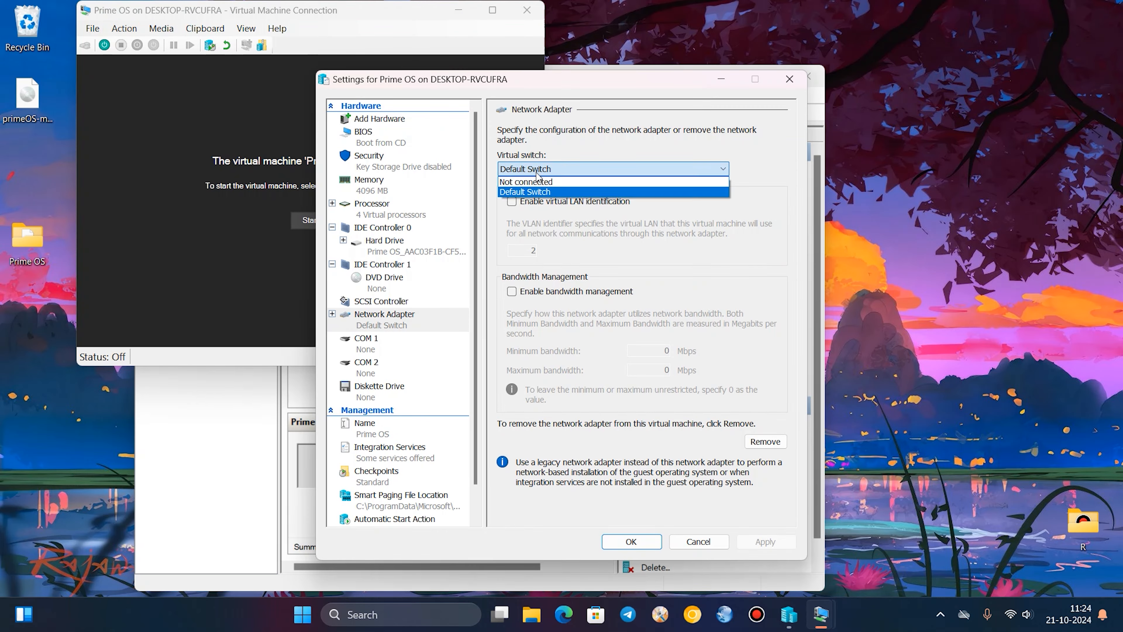
{"action": "left_click", "coordinate": [322, 216]}
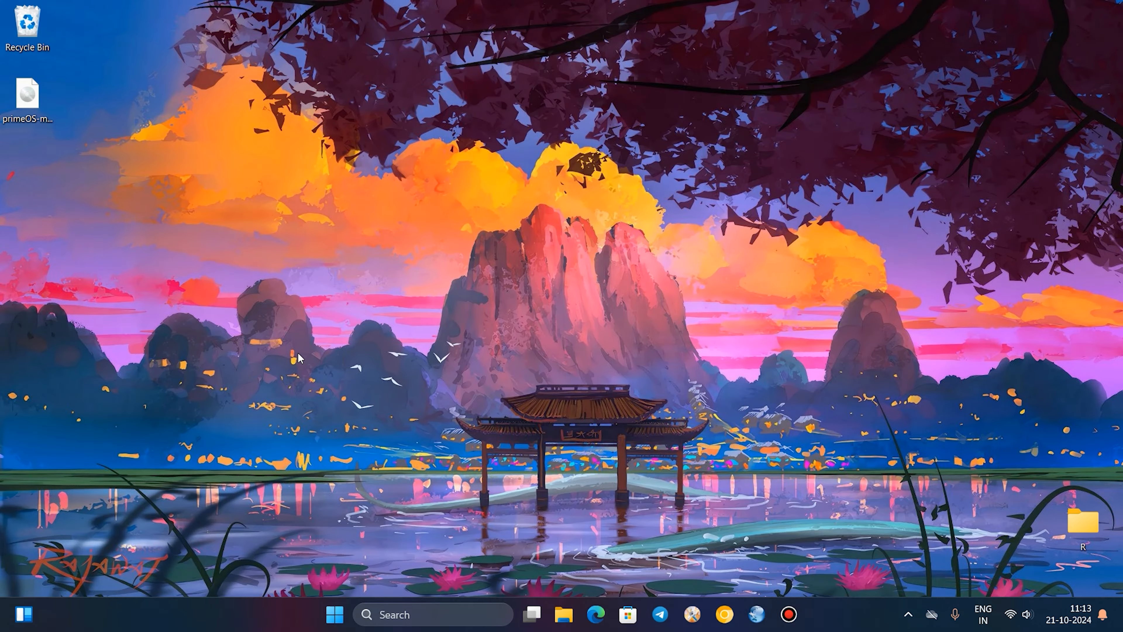
Search for "turn", open Turn Windows features on or off, and move its dialog aside.
{"action": "key", "text": "super"}
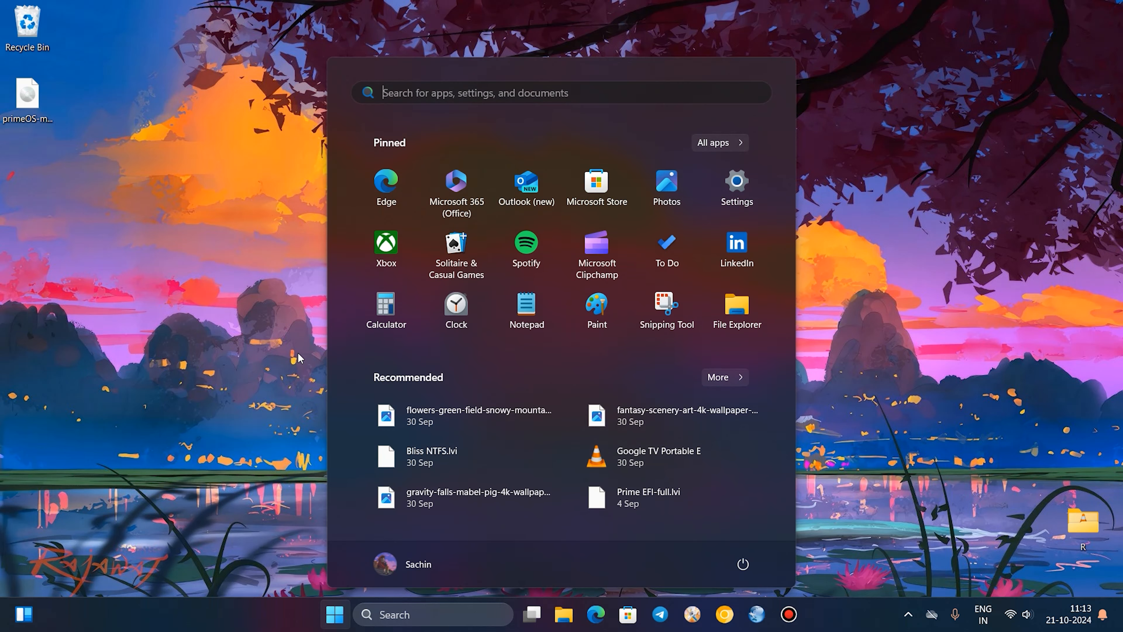
{"action": "key", "text": "super"}
{"action": "key", "text": "super"}
{"action": "type", "text": "turn"}
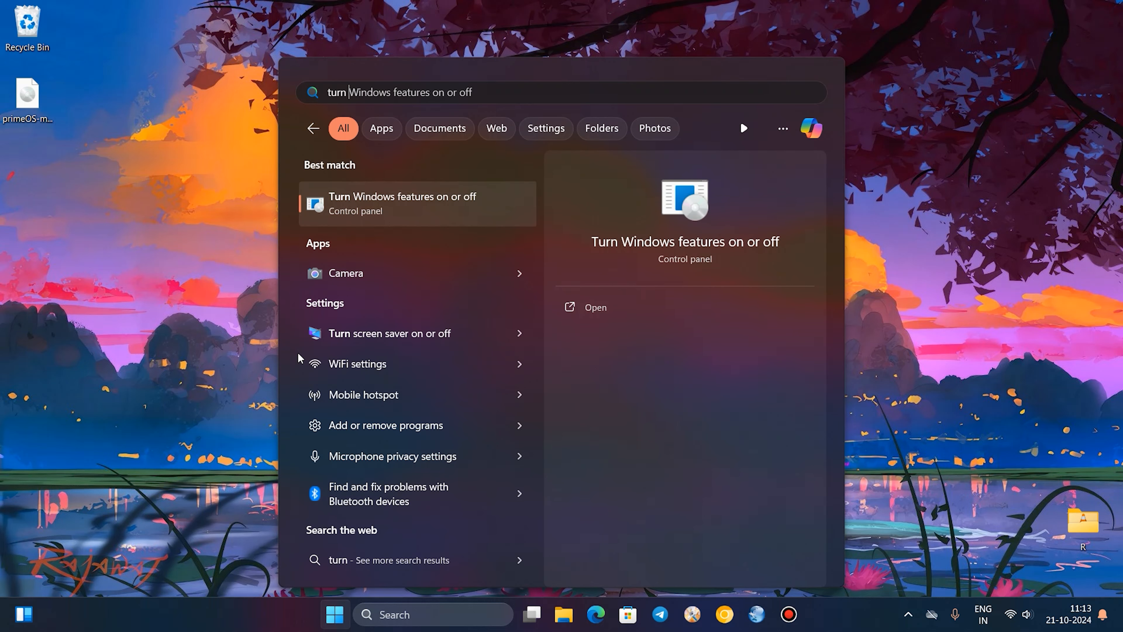
{"action": "left_click", "coordinate": [408, 217]}
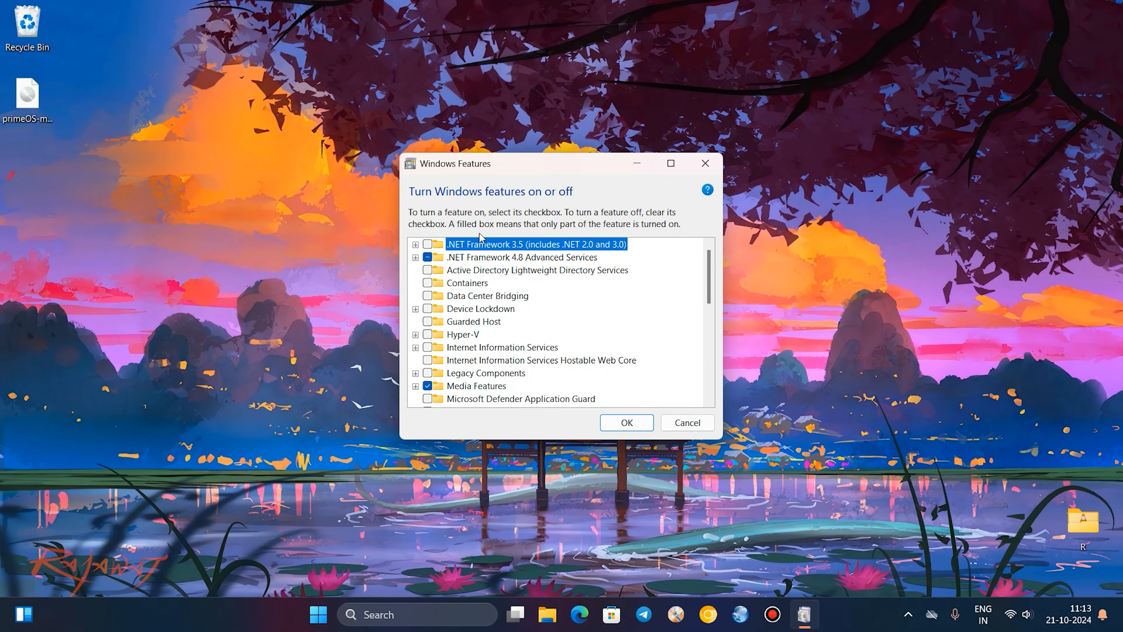
{"action": "left_click_drag", "start_coordinate": [485, 177], "coordinate": [194, 189]}
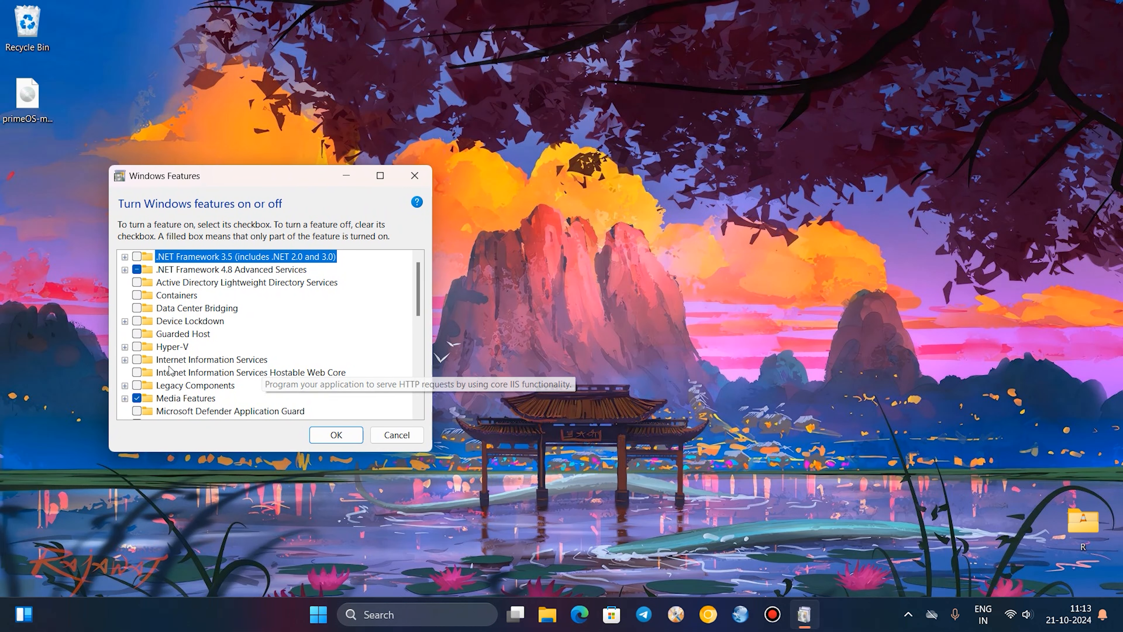
Enable the Hyper-V, Virtual Machine Platform and Windows Hypervisor Platform features and apply the changes.
{"action": "left_click", "coordinate": [137, 347]}
{"action": "scroll", "coordinate": [150, 367], "scroll_direction": "down", "scroll_amount": 7}
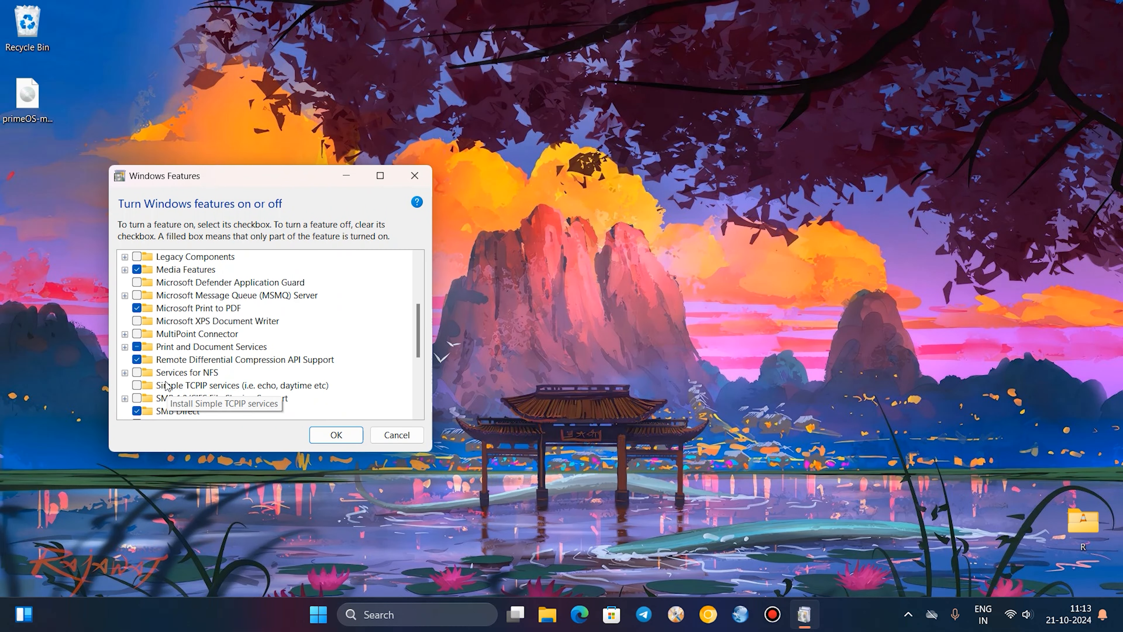
{"action": "scroll", "coordinate": [167, 386], "scroll_direction": "down", "scroll_amount": 1}
{"action": "left_click", "coordinate": [137, 295]}
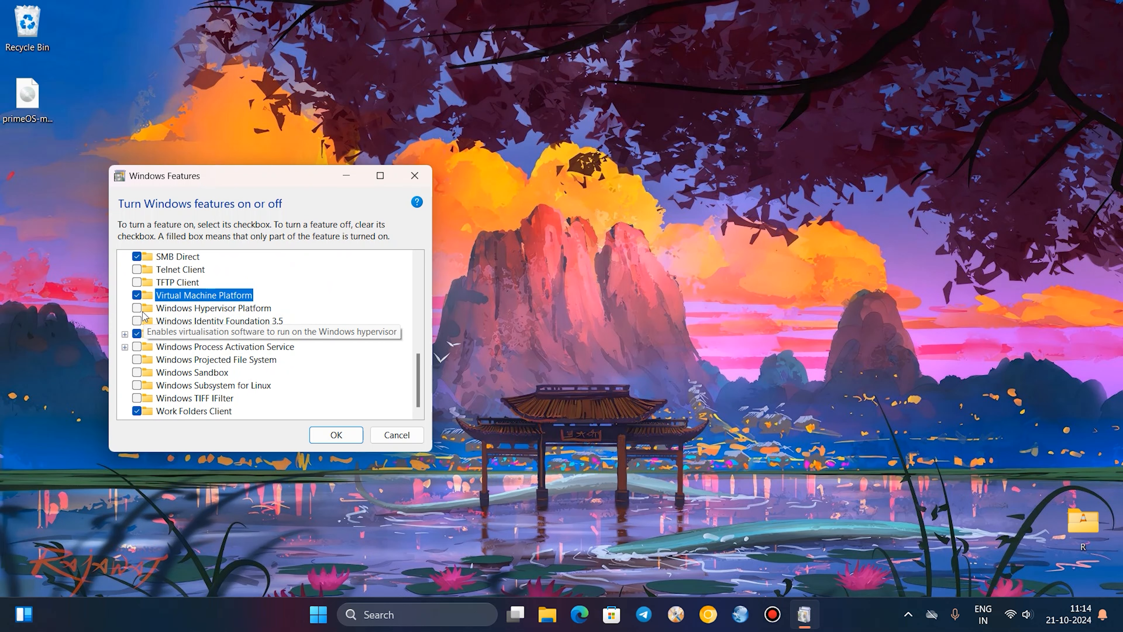
{"action": "left_click", "coordinate": [144, 310]}
{"action": "scroll", "coordinate": [146, 314], "scroll_direction": "up", "scroll_amount": 6}
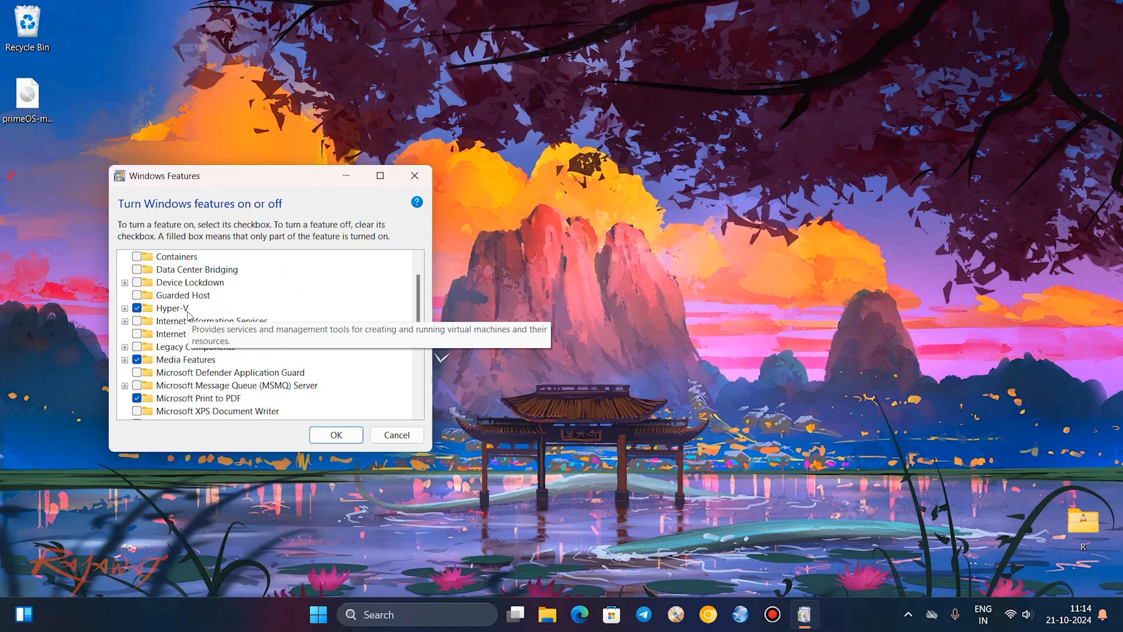
{"action": "left_click", "coordinate": [316, 615]}
{"action": "left_click", "coordinate": [316, 615]}
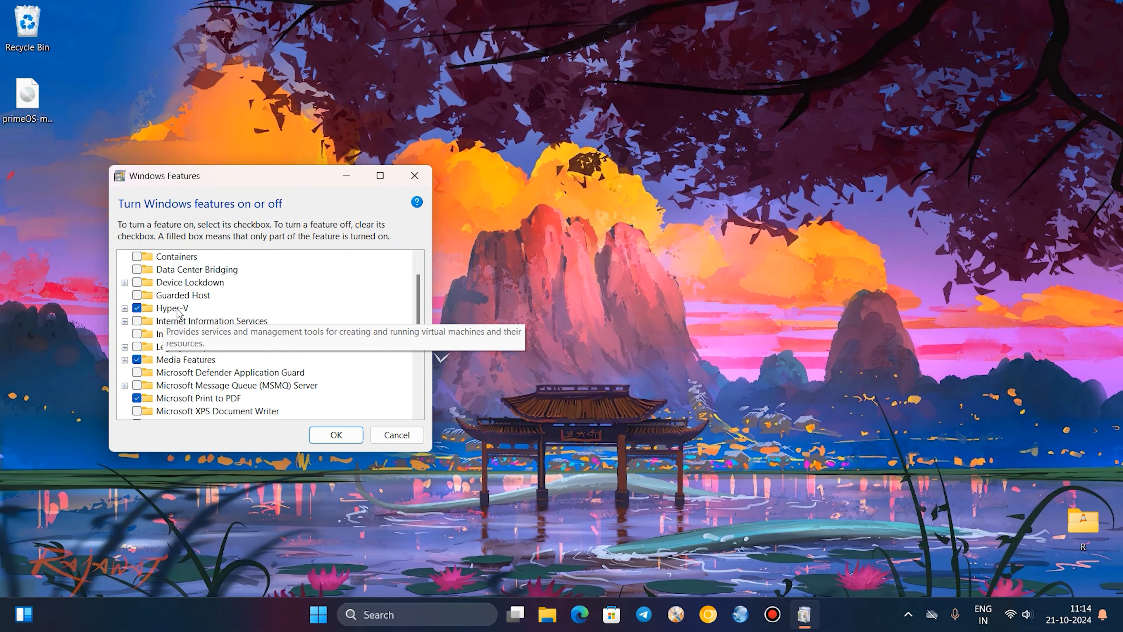
{"action": "scroll", "coordinate": [154, 310], "scroll_direction": "up", "scroll_amount": 1}
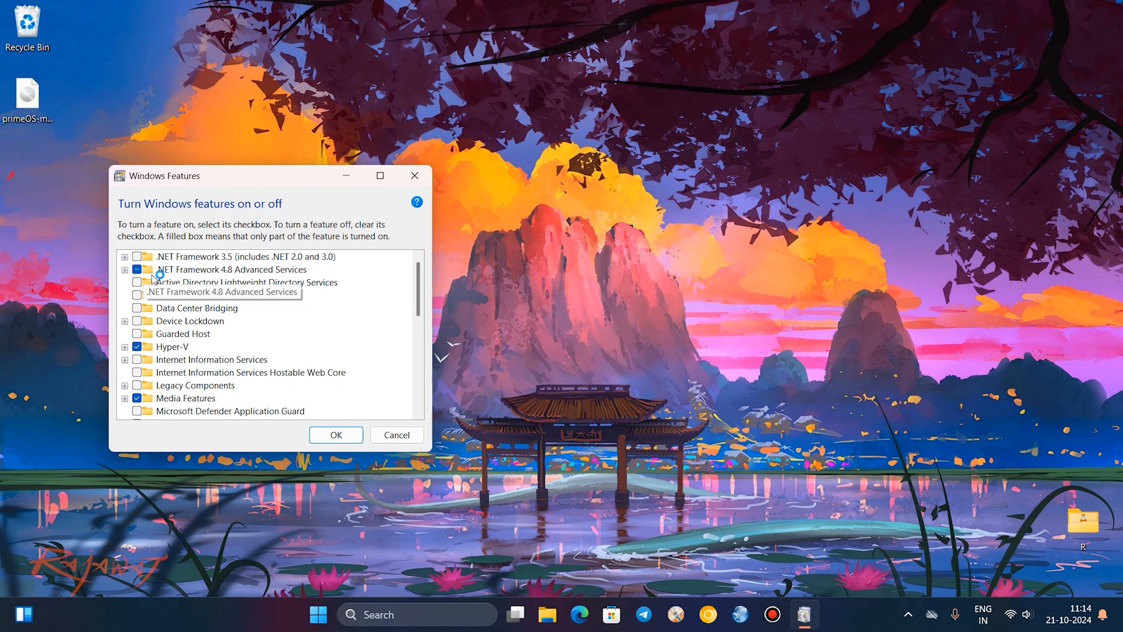
{"action": "scroll", "coordinate": [208, 411], "scroll_direction": "down", "scroll_amount": 4}
{"action": "scroll", "coordinate": [214, 416], "scroll_direction": "down", "scroll_amount": 4}
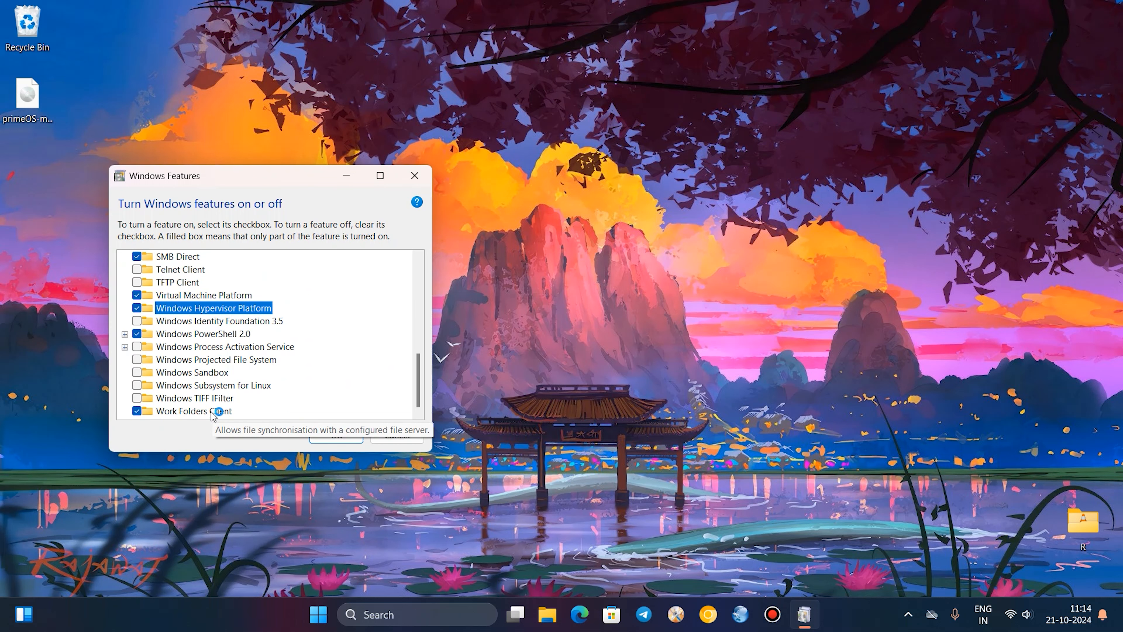
{"action": "left_click", "coordinate": [326, 437]}
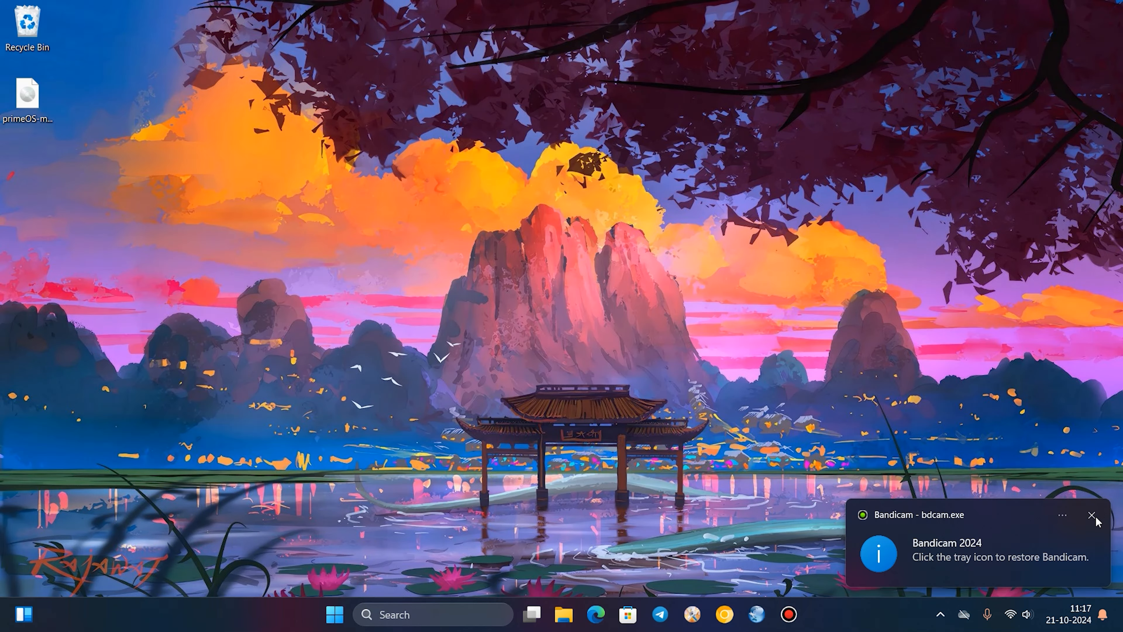
Reopen the Windows features list, check the Hyper-V and virtualization platform entries, and close it without changes.
{"action": "left_click", "coordinate": [1095, 519]}
{"action": "key", "text": "super"}
{"action": "type", "text": "turn"}
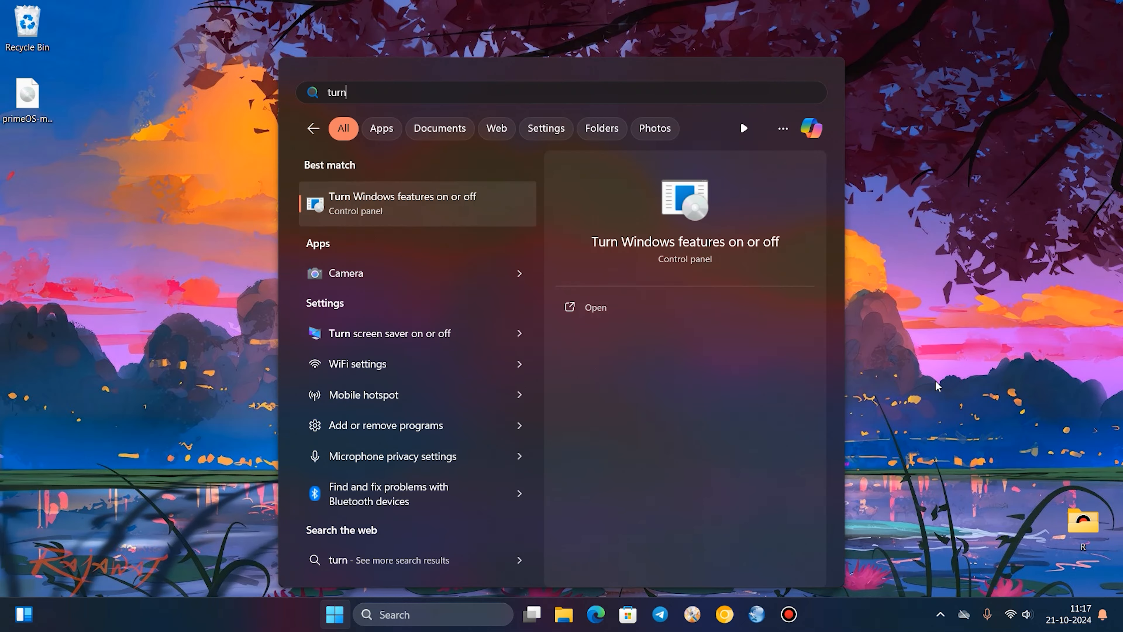
{"action": "key", "text": "Return"}
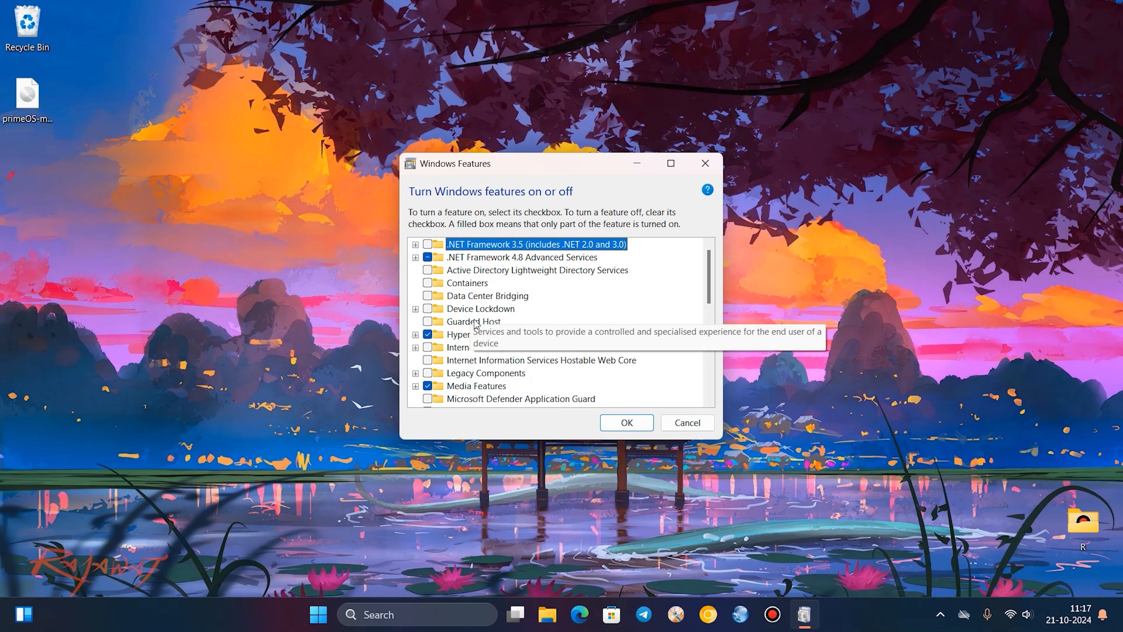
{"action": "scroll", "coordinate": [448, 377], "scroll_direction": "down", "scroll_amount": 3}
{"action": "scroll", "coordinate": [449, 377], "scroll_direction": "down", "scroll_amount": 3}
{"action": "scroll", "coordinate": [470, 331], "scroll_direction": "up", "scroll_amount": 7}
{"action": "scroll", "coordinate": [469, 330], "scroll_direction": "down", "scroll_amount": 10}
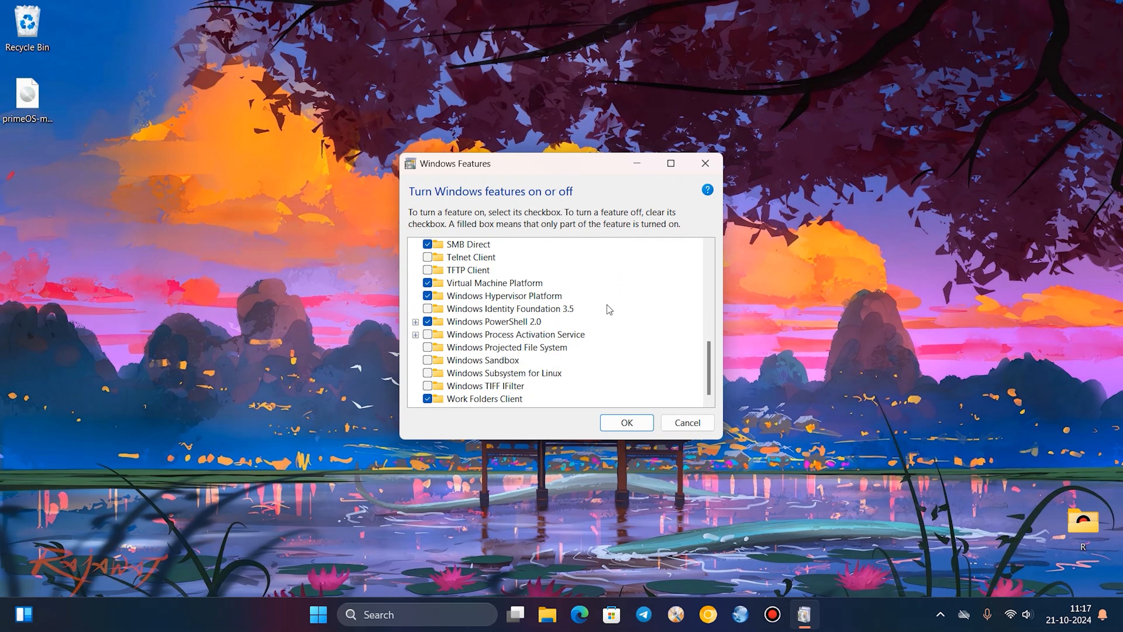
{"action": "left_click", "coordinate": [679, 426]}
Find and open Hyper-V Manager and select the DESKTOP-RVCUFRA server.
{"action": "left_click", "coordinate": [336, 613]}
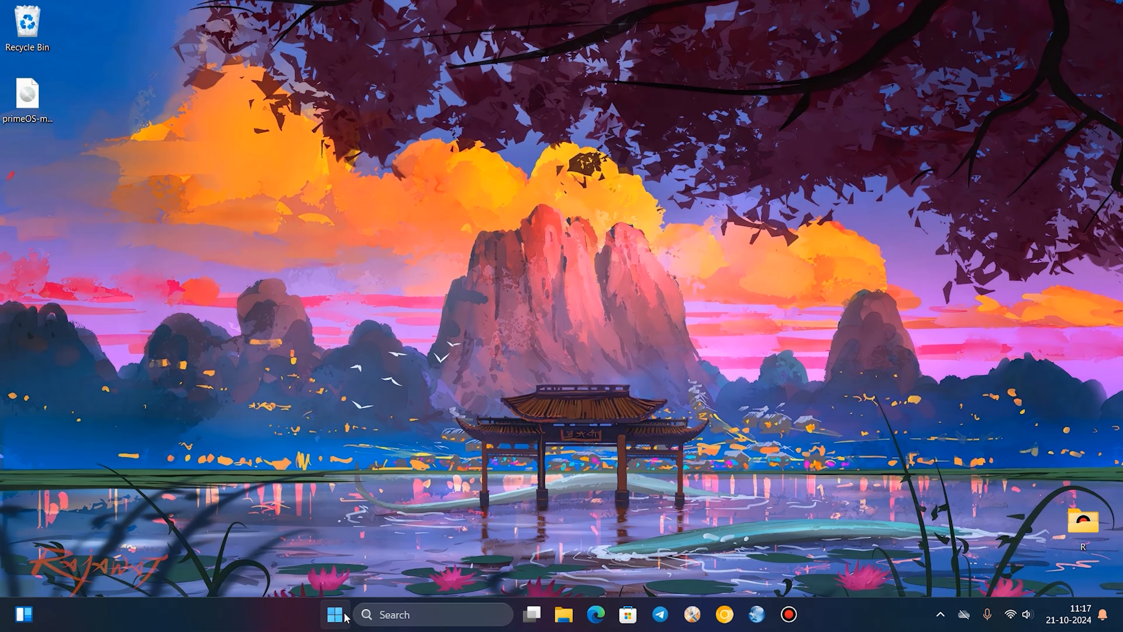
{"action": "type", "text": "hyper-V Manager"}
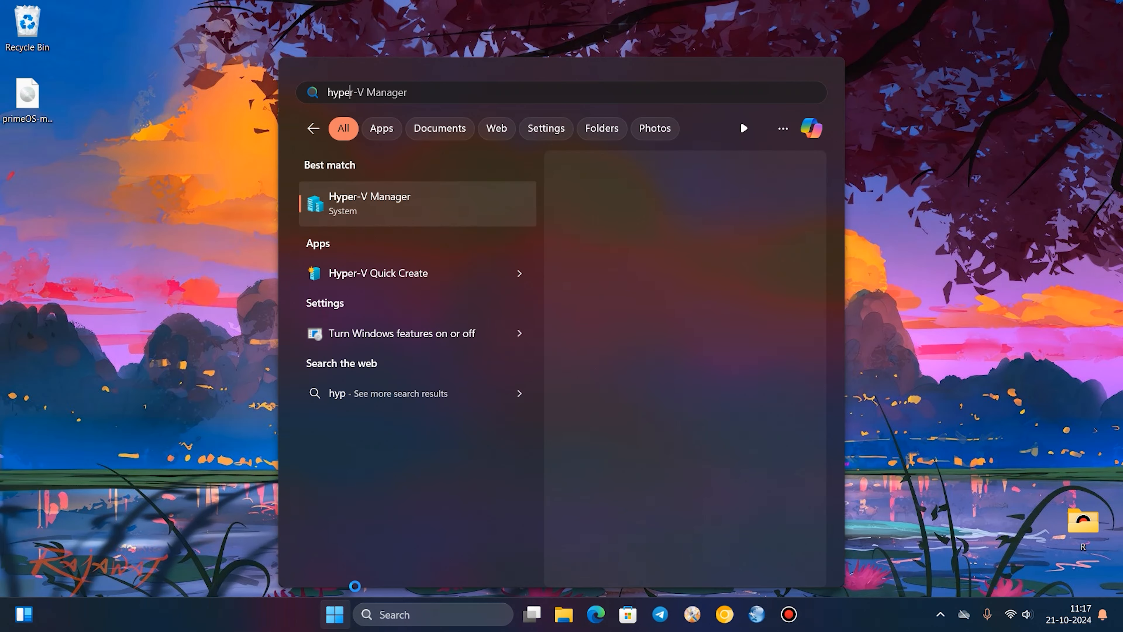
{"action": "key", "text": "Return"}
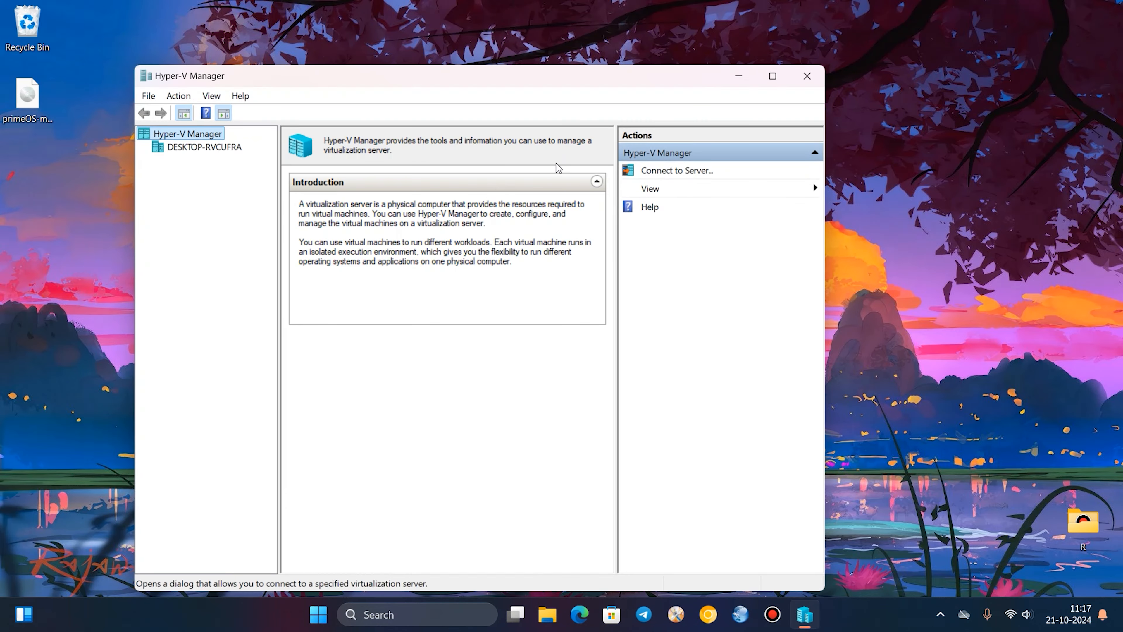
{"action": "left_click", "coordinate": [553, 403]}
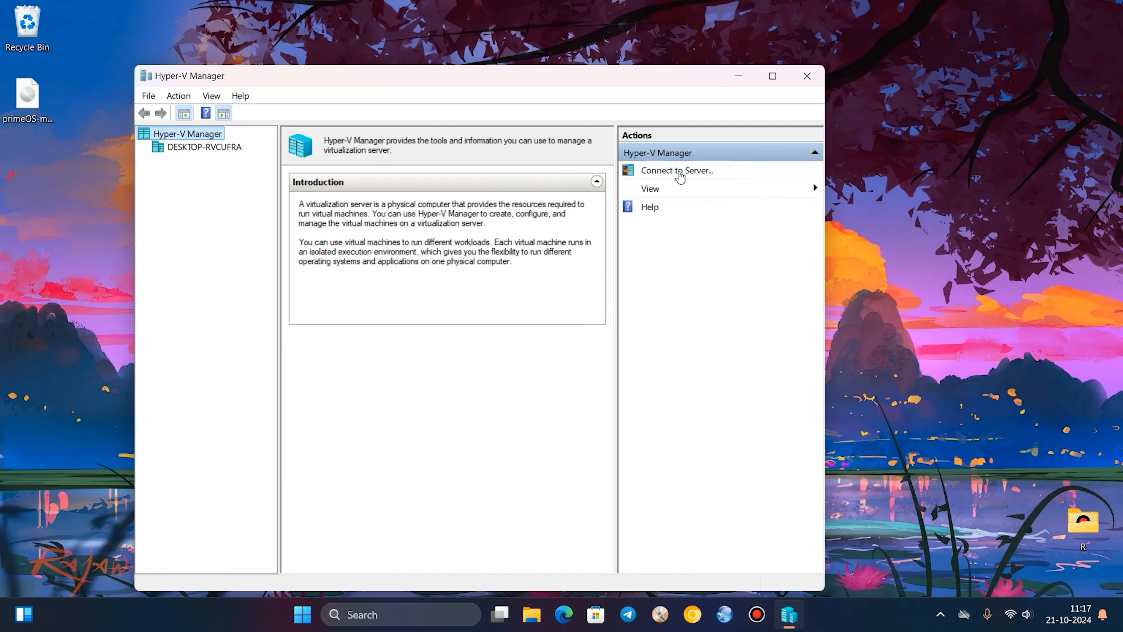
{"action": "left_click", "coordinate": [177, 150]}
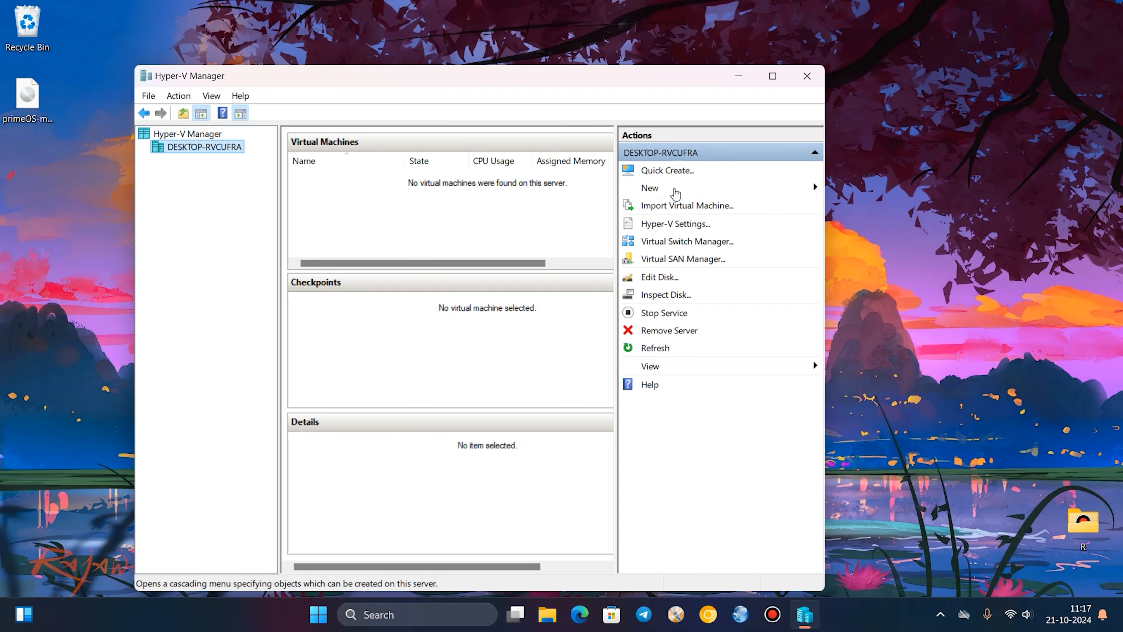
Start creating a new virtual machine on the server and name it Prime OS.
{"action": "left_click", "coordinate": [667, 190]}
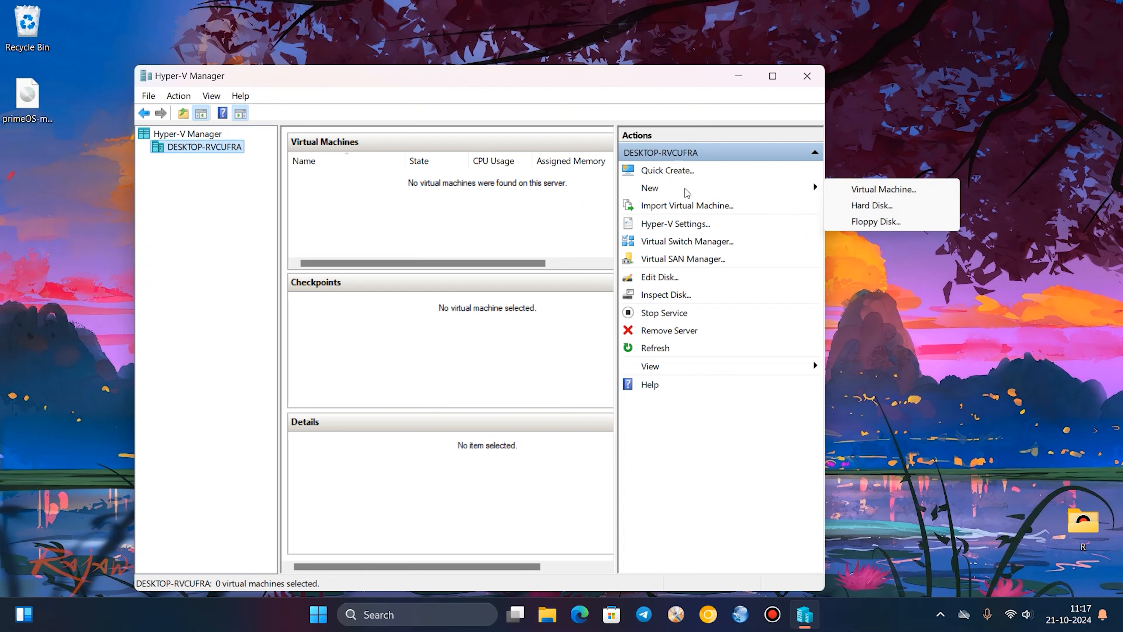
{"action": "left_click", "coordinate": [897, 190]}
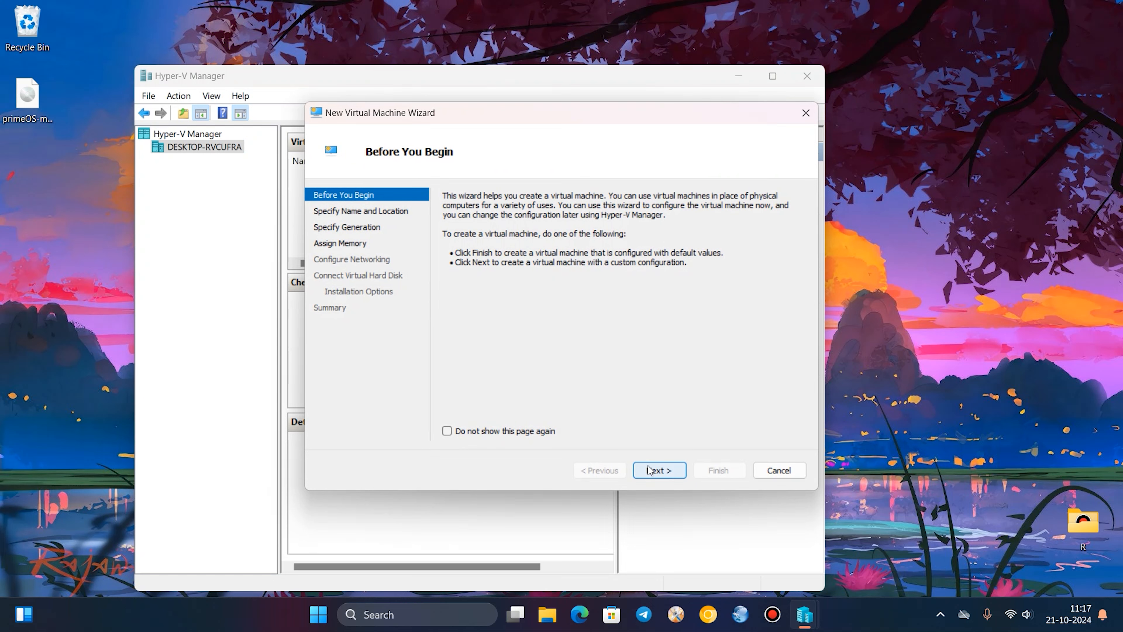
{"action": "left_click", "coordinate": [658, 470]}
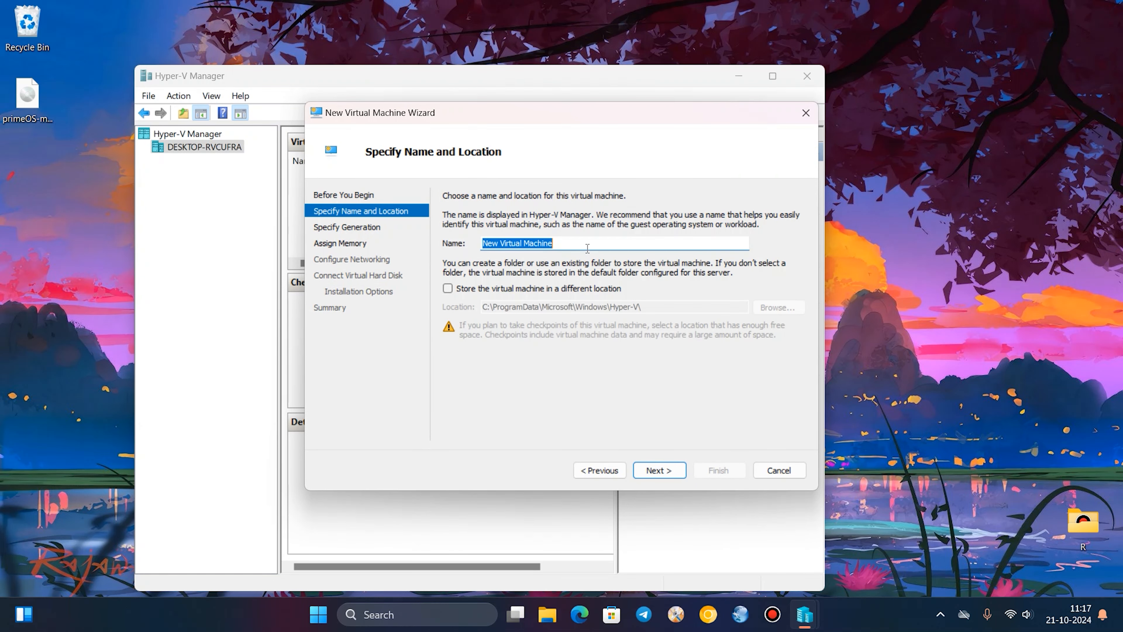
{"action": "type", "text": "Prime OS"}
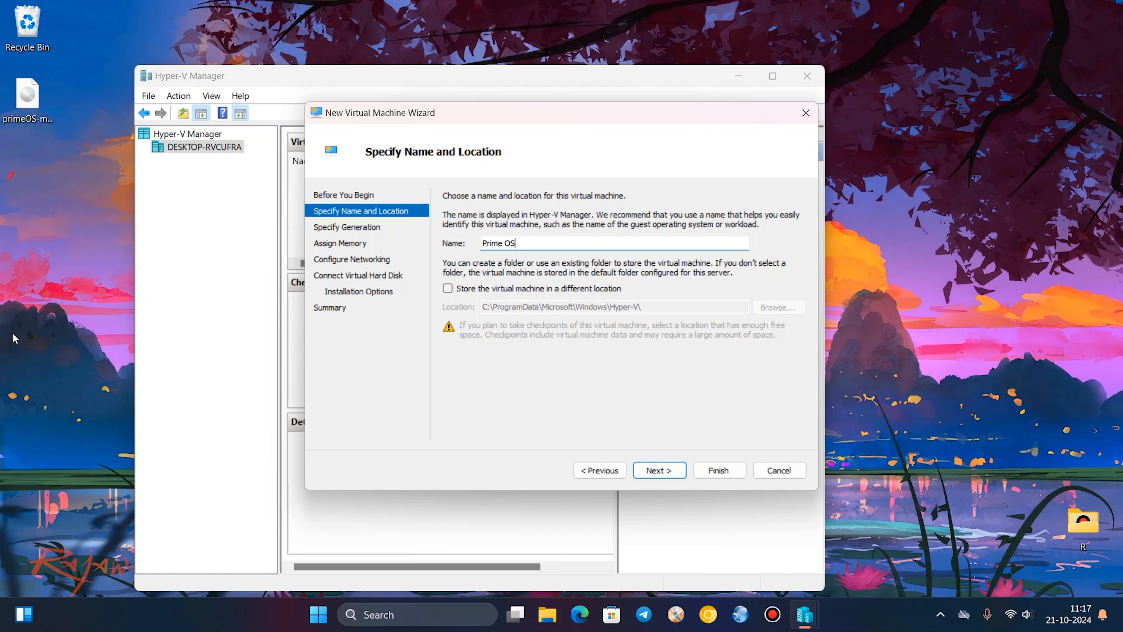
{"action": "right_click", "coordinate": [11, 216]}
{"action": "mouse_move", "coordinate": [47, 327]}
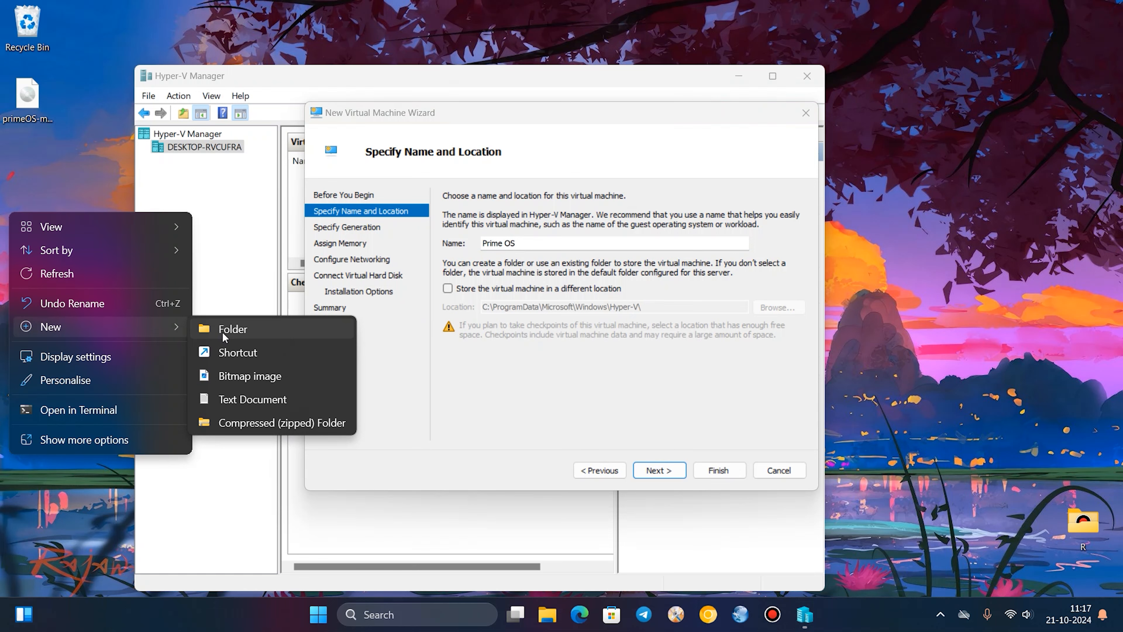
{"action": "left_click", "coordinate": [447, 289]}
{"action": "left_click", "coordinate": [777, 307]}
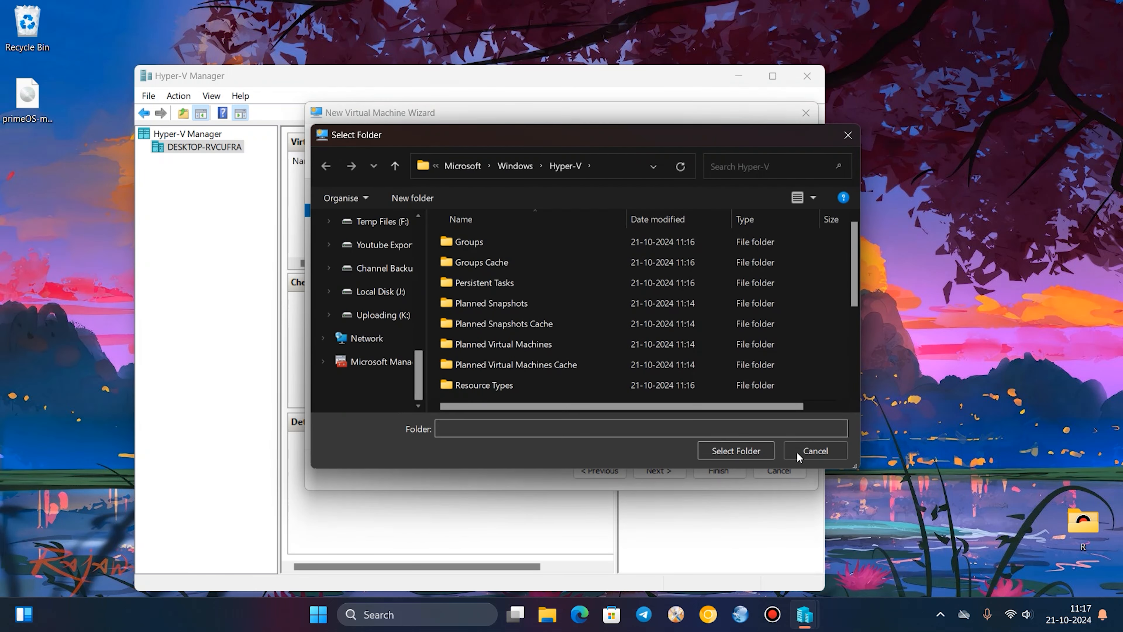
{"action": "left_click", "coordinate": [816, 451]}
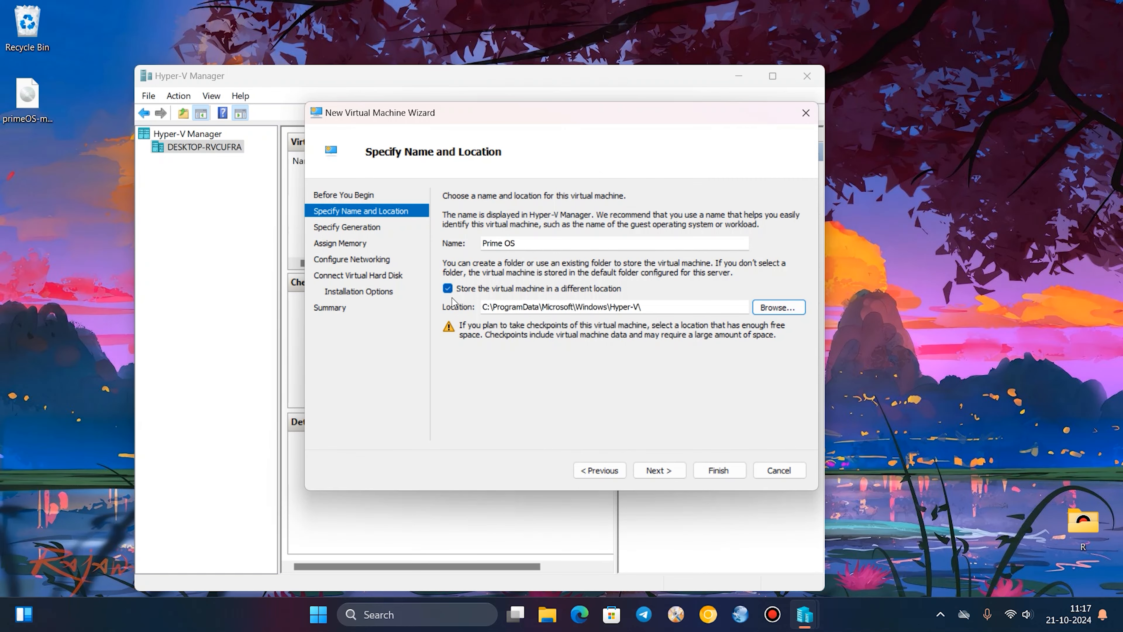
{"action": "left_click", "coordinate": [447, 289]}
Accept Generation 1 and 4096 MB of startup memory with Dynamic Memory for the virtual machine.
{"action": "left_click", "coordinate": [663, 470]}
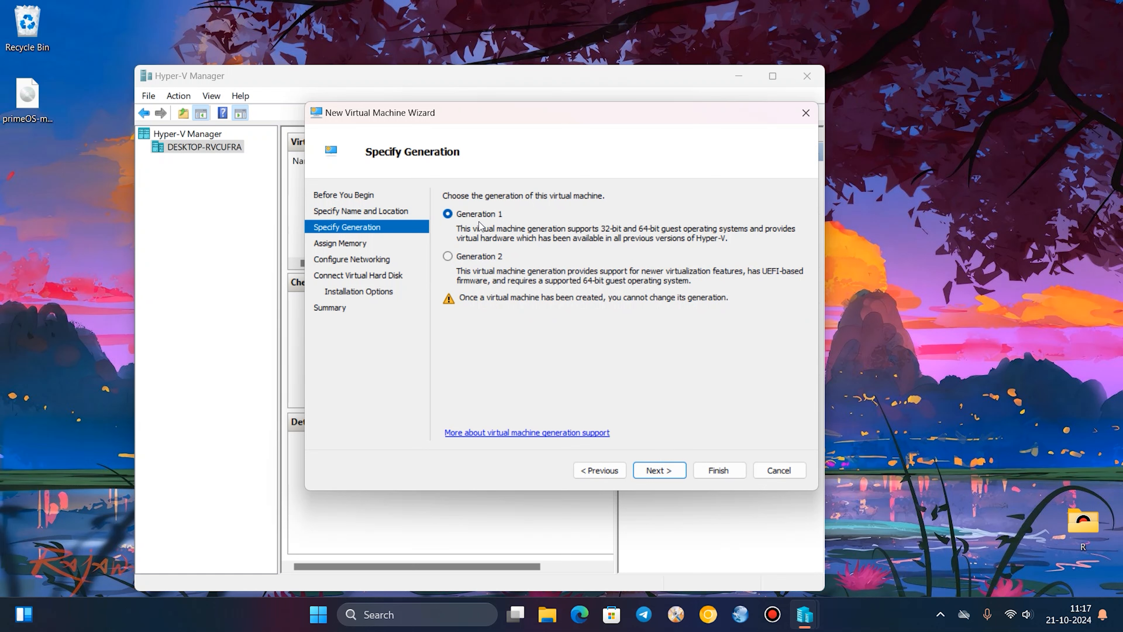
{"action": "left_click", "coordinate": [682, 471]}
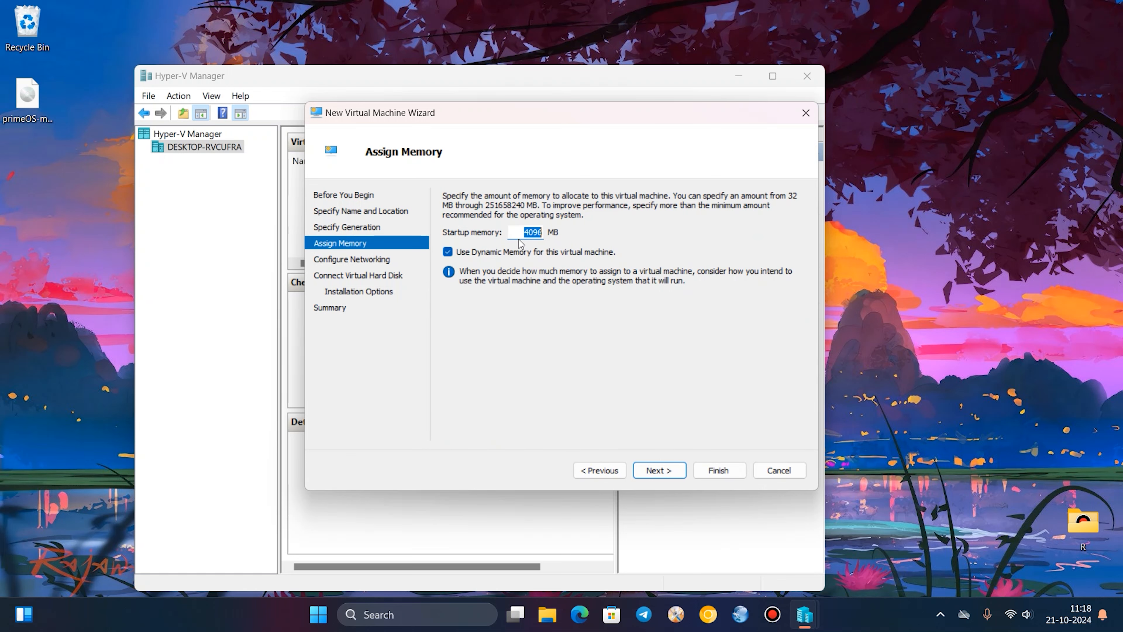
{"action": "left_click", "coordinate": [662, 473]}
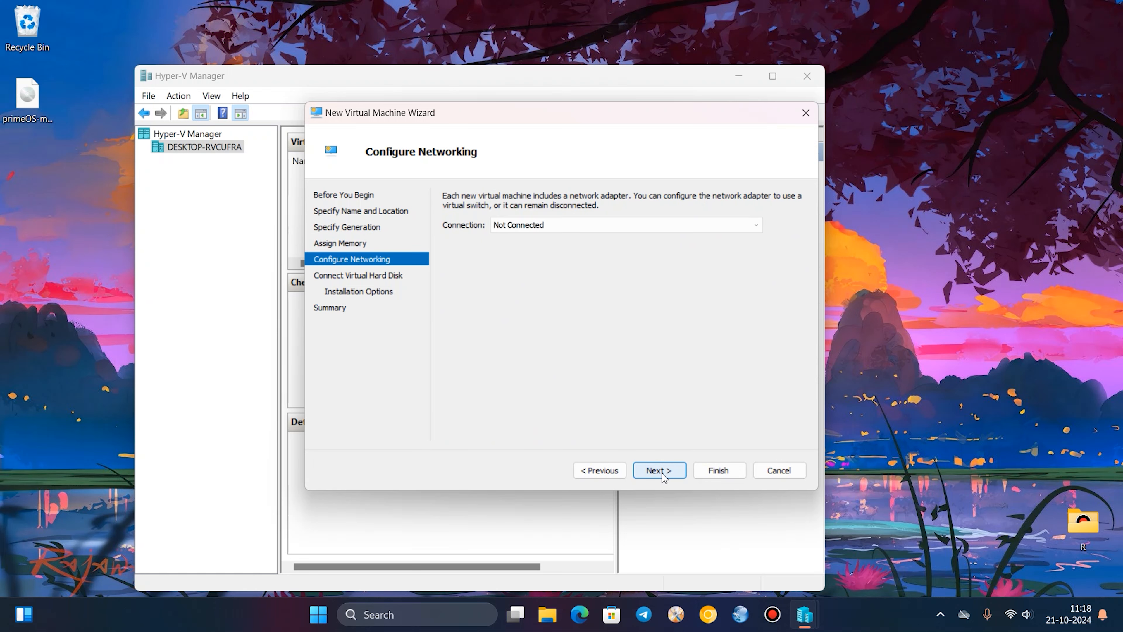
Connect the virtual machine's network adapter to Default Switch and continue to the virtual hard disk settings.
{"action": "left_click", "coordinate": [568, 225]}
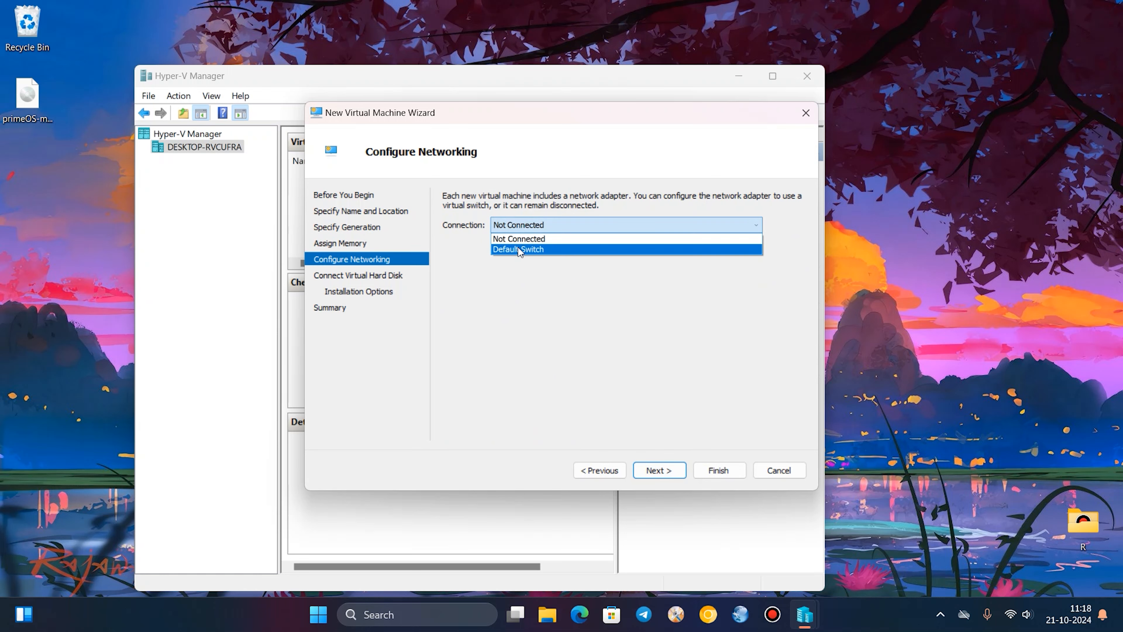
{"action": "left_click", "coordinate": [513, 250]}
{"action": "left_click", "coordinate": [659, 472]}
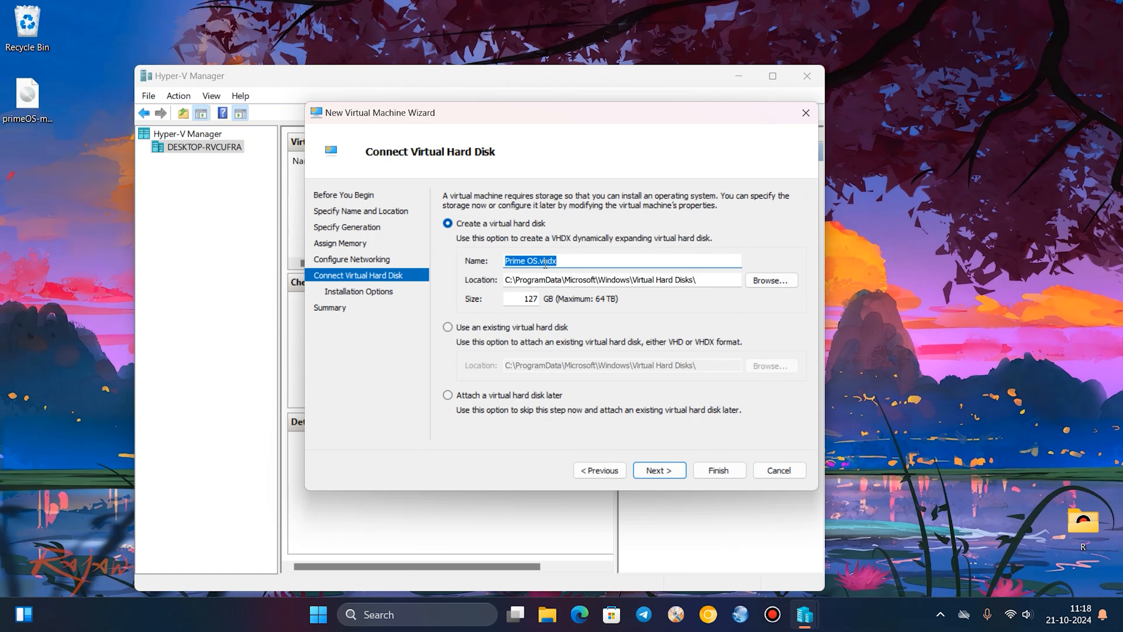
Create a new folder named Prime OS on the desktop.
{"action": "right_click", "coordinate": [16, 227]}
{"action": "mouse_move", "coordinate": [100, 345]}
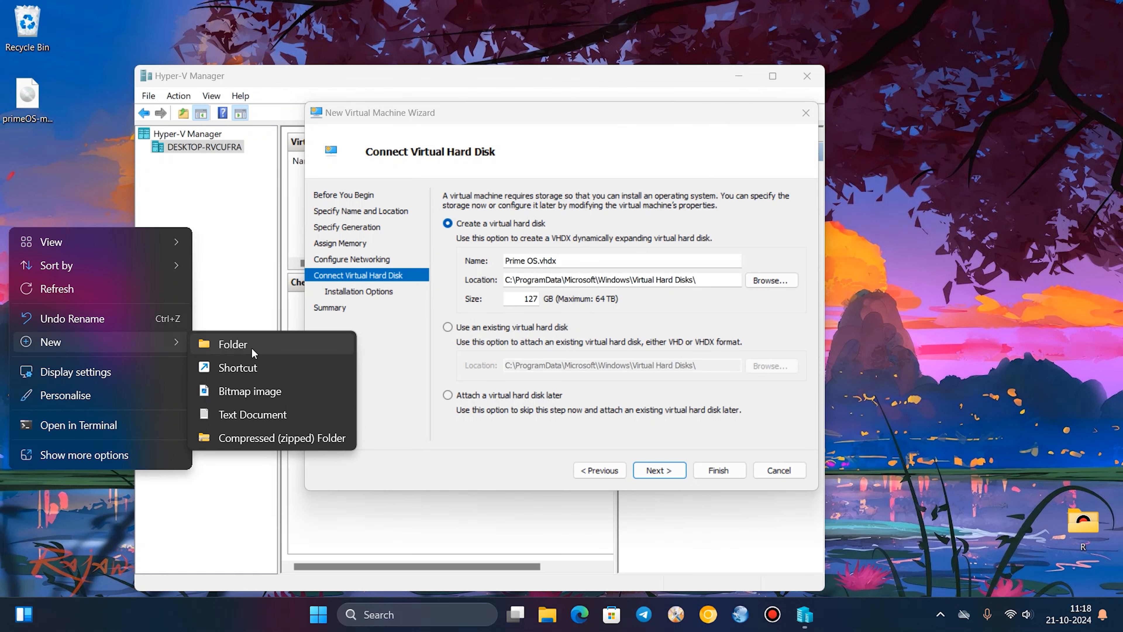
{"action": "left_click", "coordinate": [252, 349]}
{"action": "type", "text": "Prime OS"}
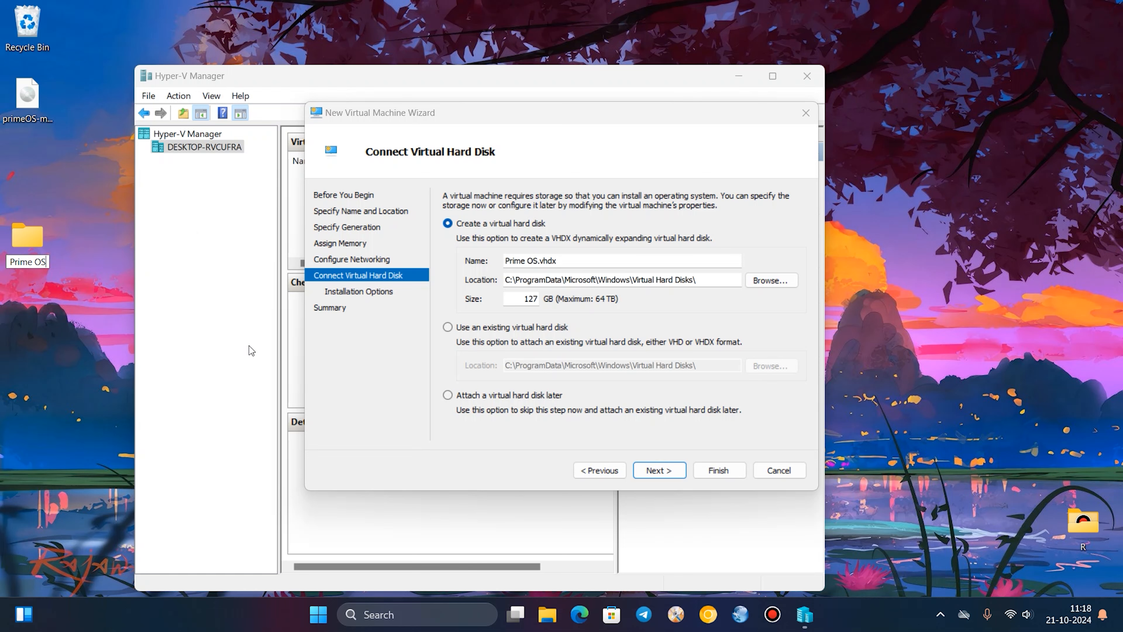
{"action": "key", "text": "Return"}
Store the virtual hard disk in the desktop's Prime OS folder, set its size to 30 GB and continue to the installation options.
{"action": "left_click", "coordinate": [769, 280]}
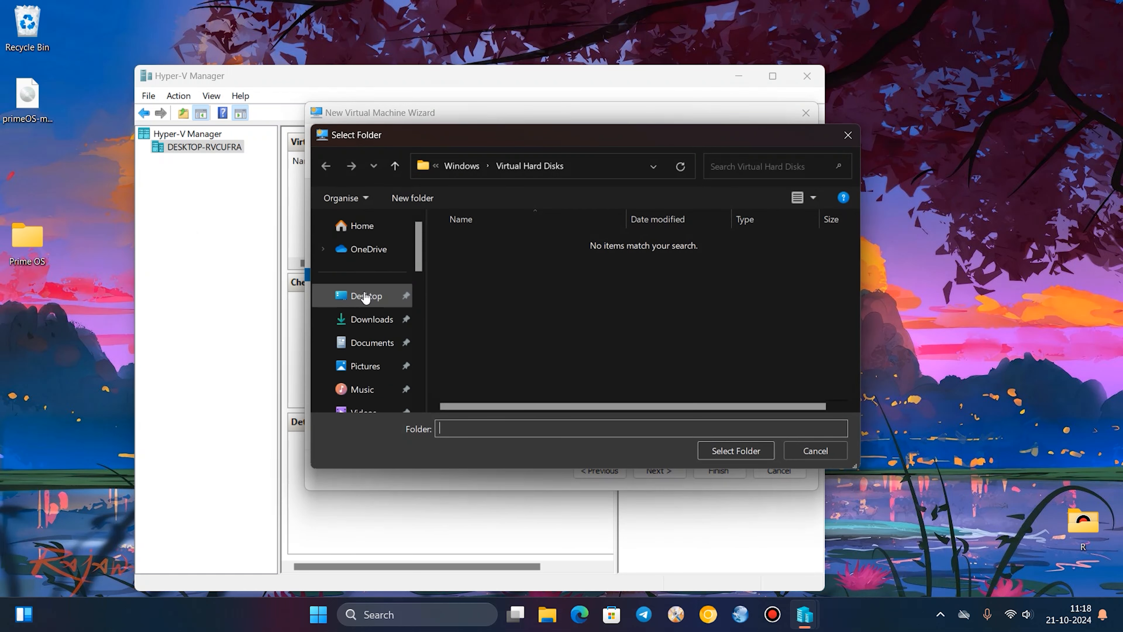
{"action": "left_click", "coordinate": [366, 295]}
{"action": "double_click", "coordinate": [458, 238]}
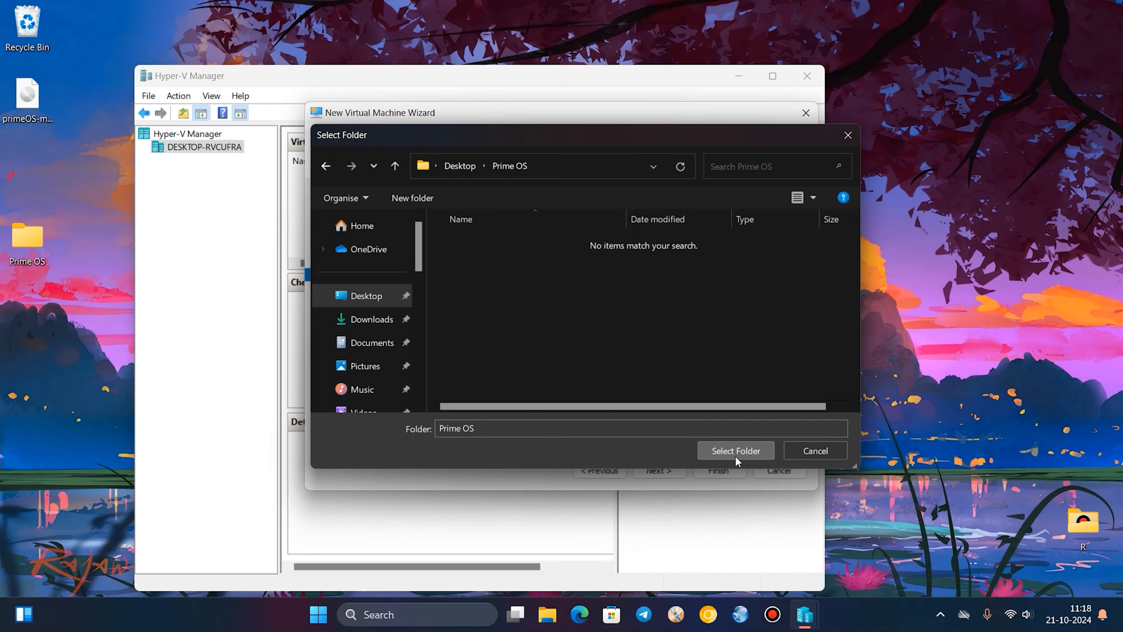
{"action": "left_click", "coordinate": [735, 454]}
{"action": "double_click", "coordinate": [523, 296]}
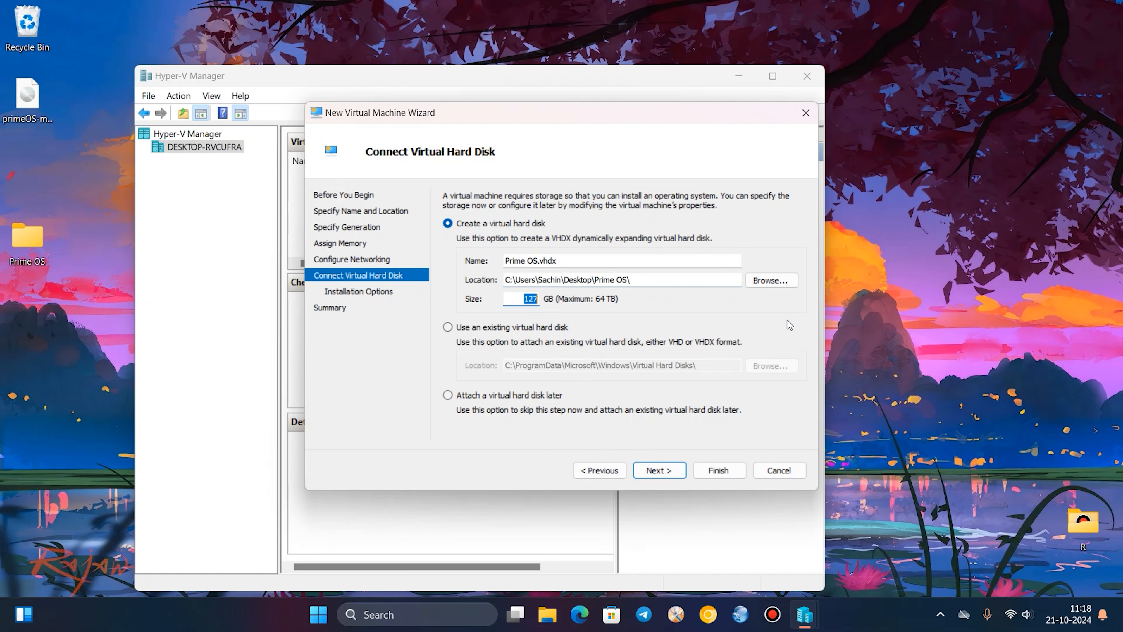
{"action": "type", "text": "30"}
{"action": "left_click", "coordinate": [668, 474]}
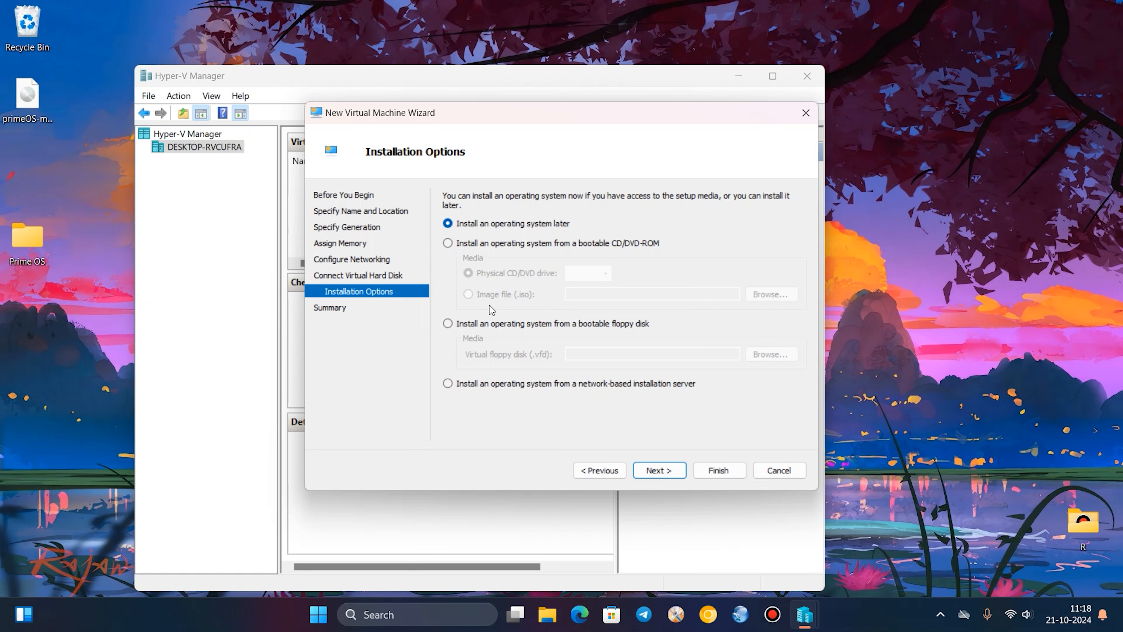
Set the installation to a bootable CD/DVD-ROM using the desktop image primeOS-mainline_0.6.1-20211206.iso, and block the updater.exe network connection.
{"action": "left_click", "coordinate": [447, 245]}
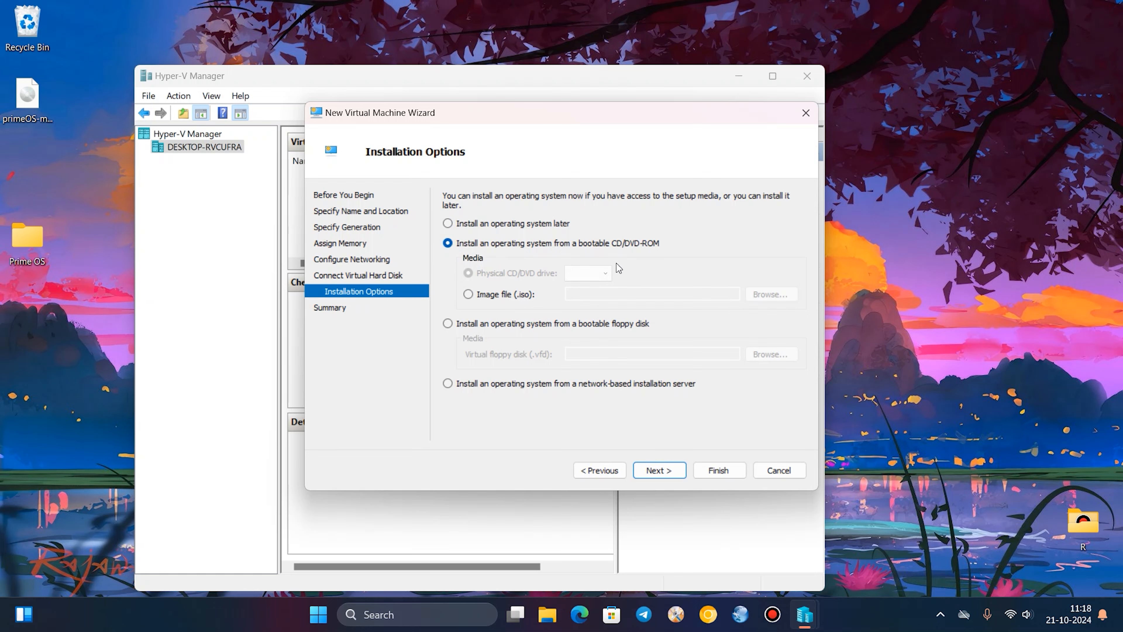
{"action": "left_click", "coordinate": [468, 295]}
{"action": "left_click", "coordinate": [768, 299]}
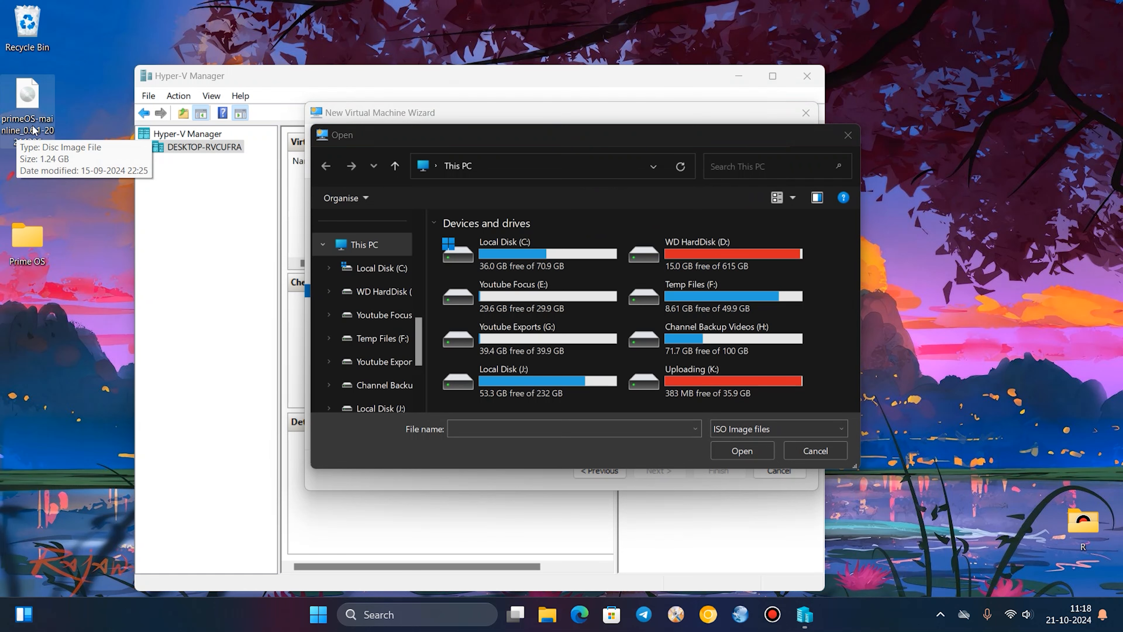
{"action": "scroll", "coordinate": [346, 288], "scroll_direction": "up", "scroll_amount": 5}
{"action": "left_click", "coordinate": [360, 319]}
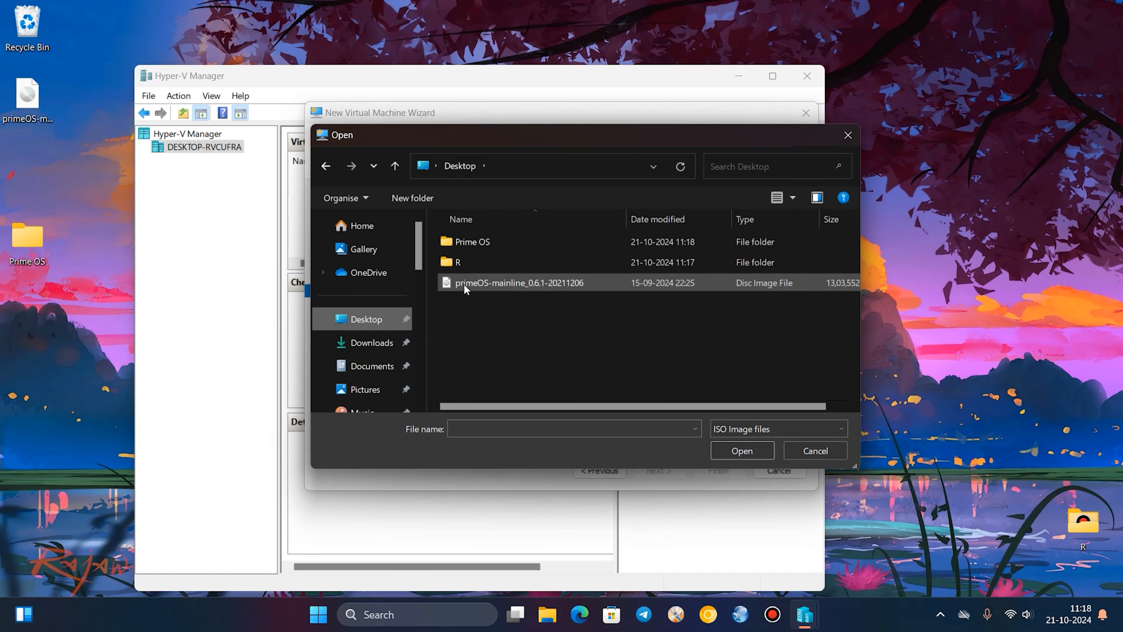
{"action": "left_click", "coordinate": [465, 285]}
{"action": "left_click", "coordinate": [757, 458]}
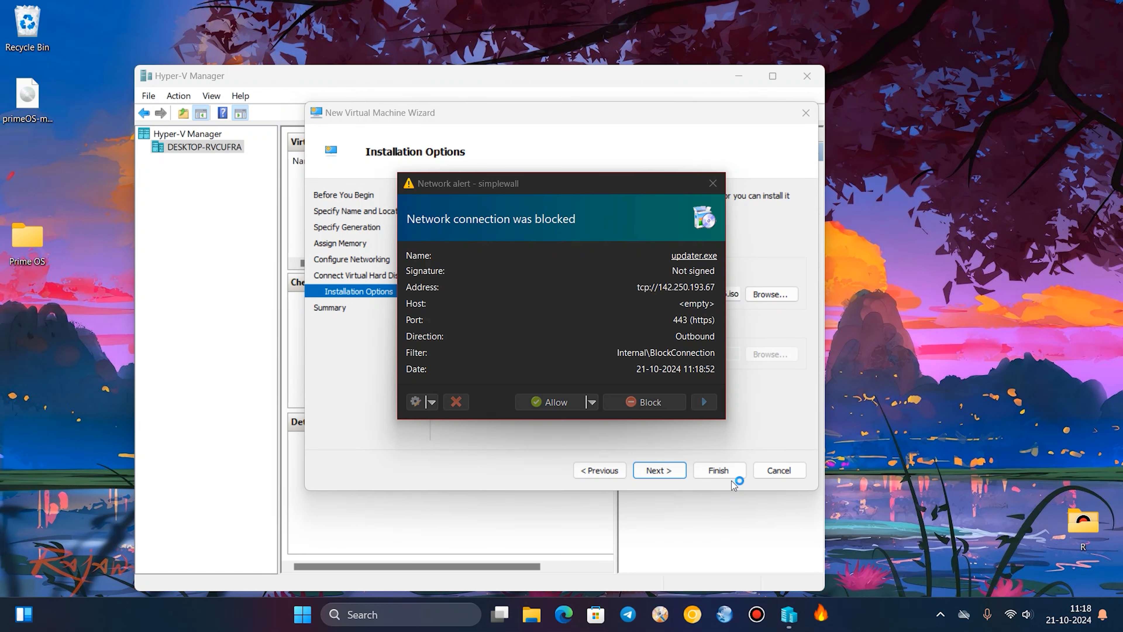
{"action": "left_click", "coordinate": [633, 401]}
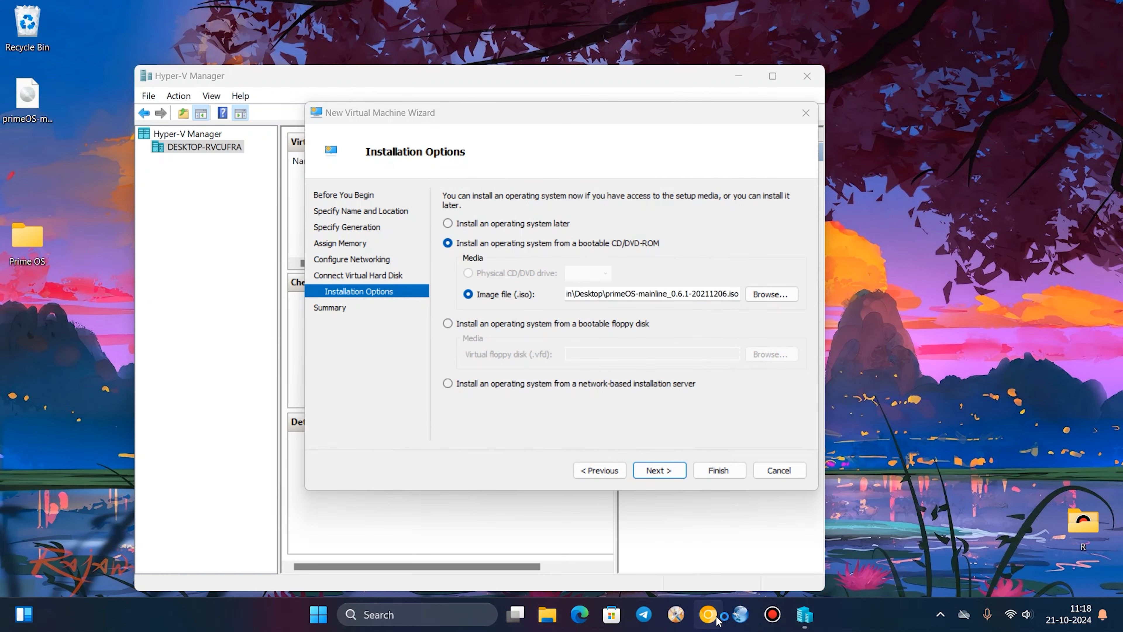
Switch to Chrome, search Google for "prime os" and open the official PrimeOS download page.
{"action": "left_click", "coordinate": [713, 617]}
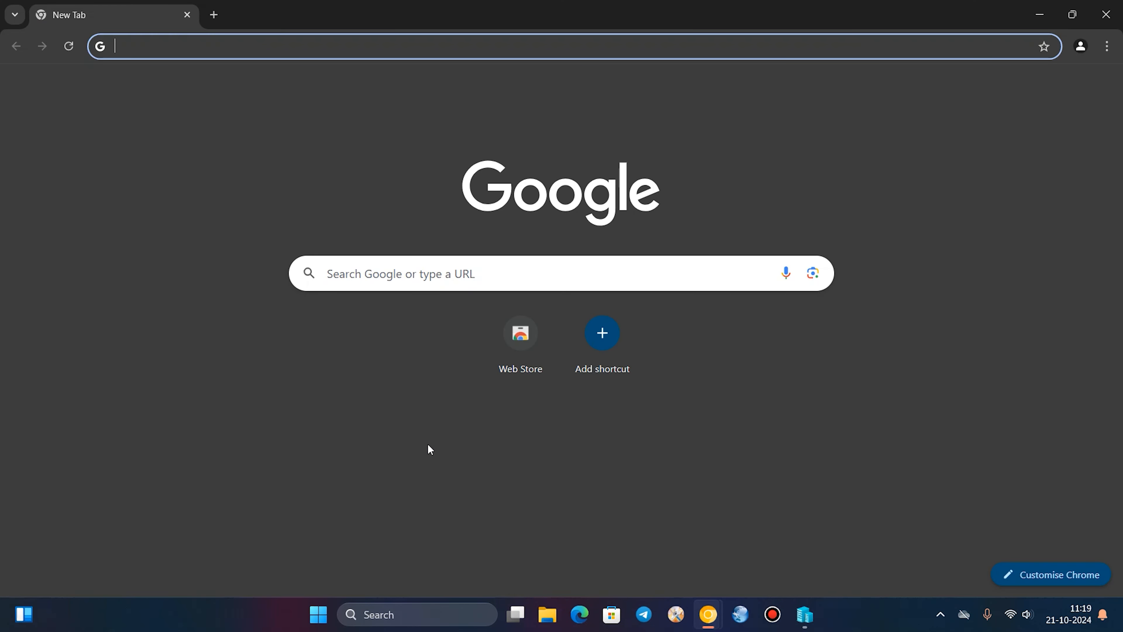
{"action": "type", "text": "prime os"}
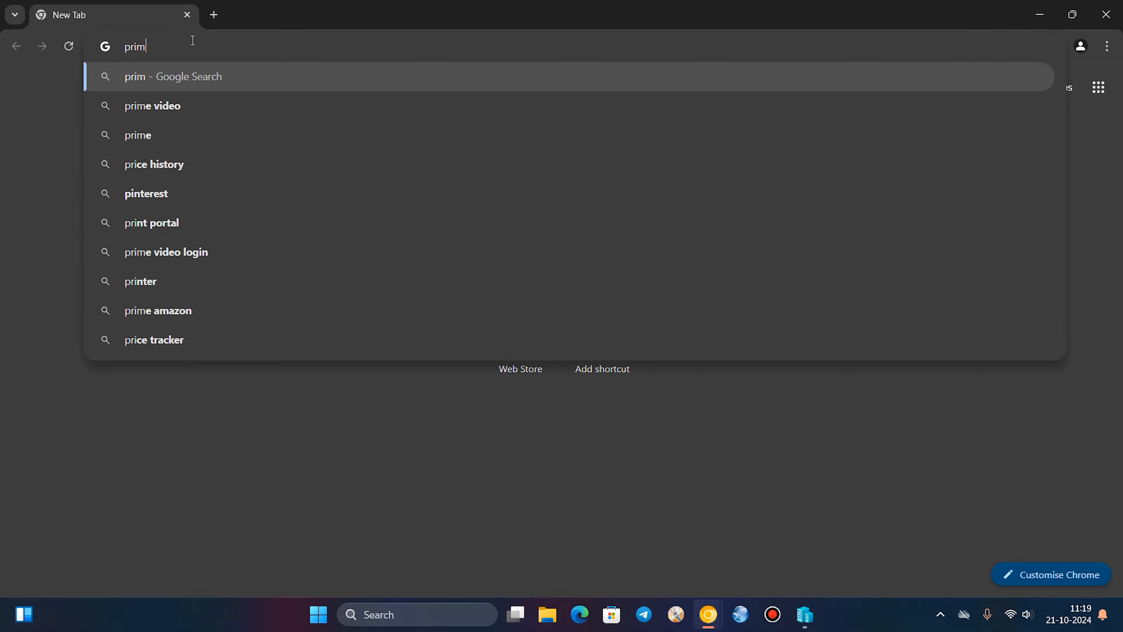
{"action": "key", "text": "Return"}
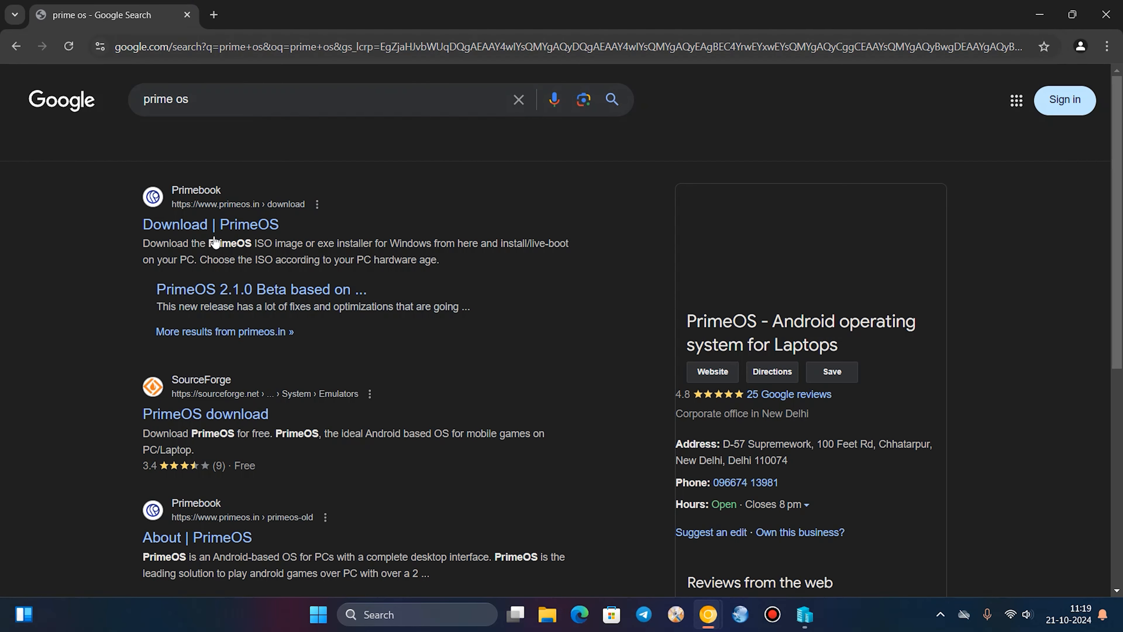
{"action": "left_click", "coordinate": [191, 225]}
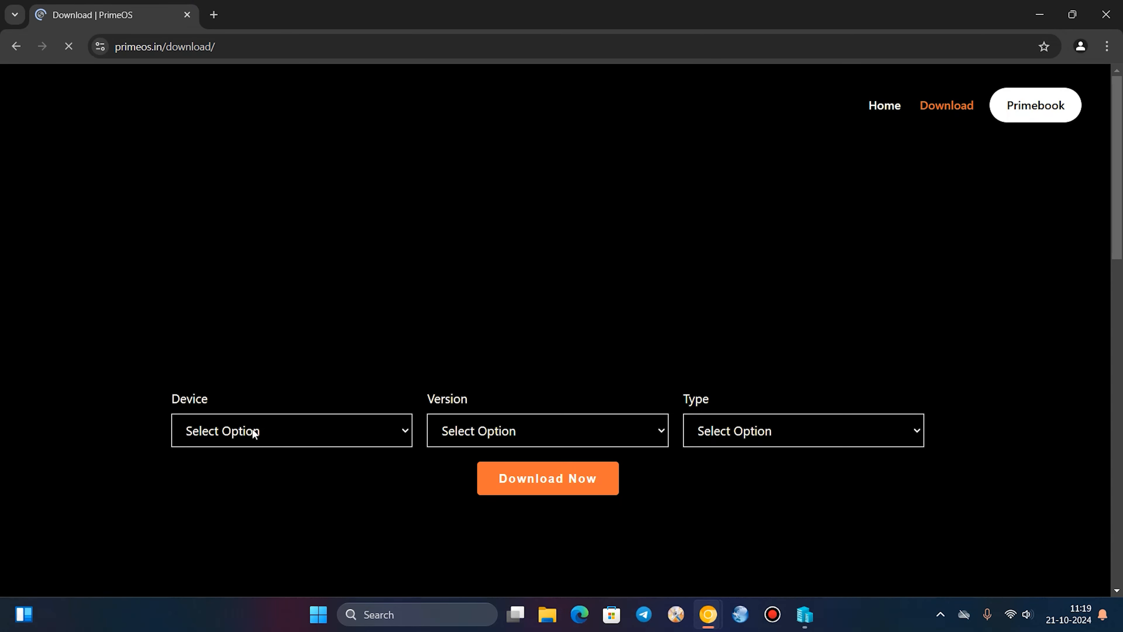
Choose x86 as the device on the PrimeOS download page and look through the version and type options.
{"action": "left_click", "coordinate": [252, 431]}
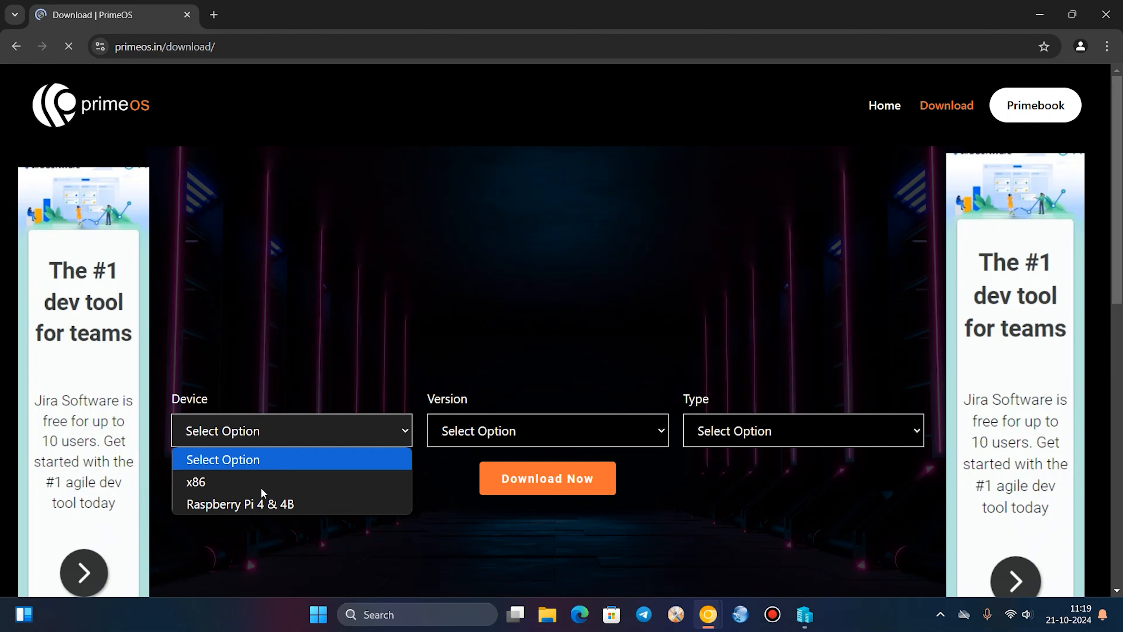
{"action": "left_click", "coordinate": [248, 479]}
{"action": "left_click", "coordinate": [585, 431]}
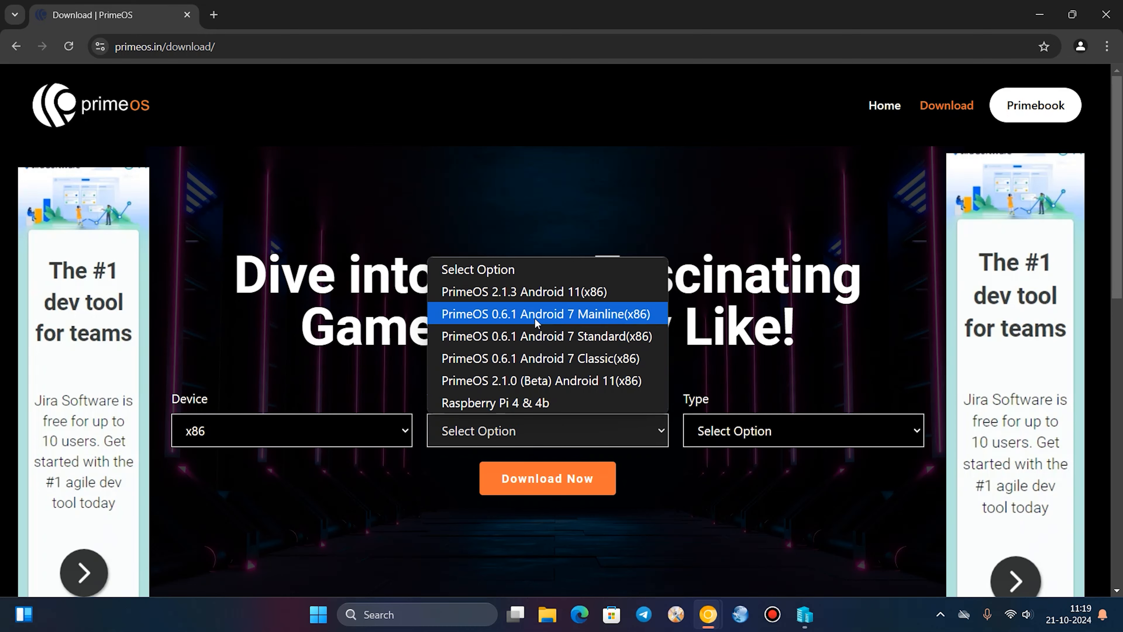
{"action": "left_click", "coordinate": [770, 440]}
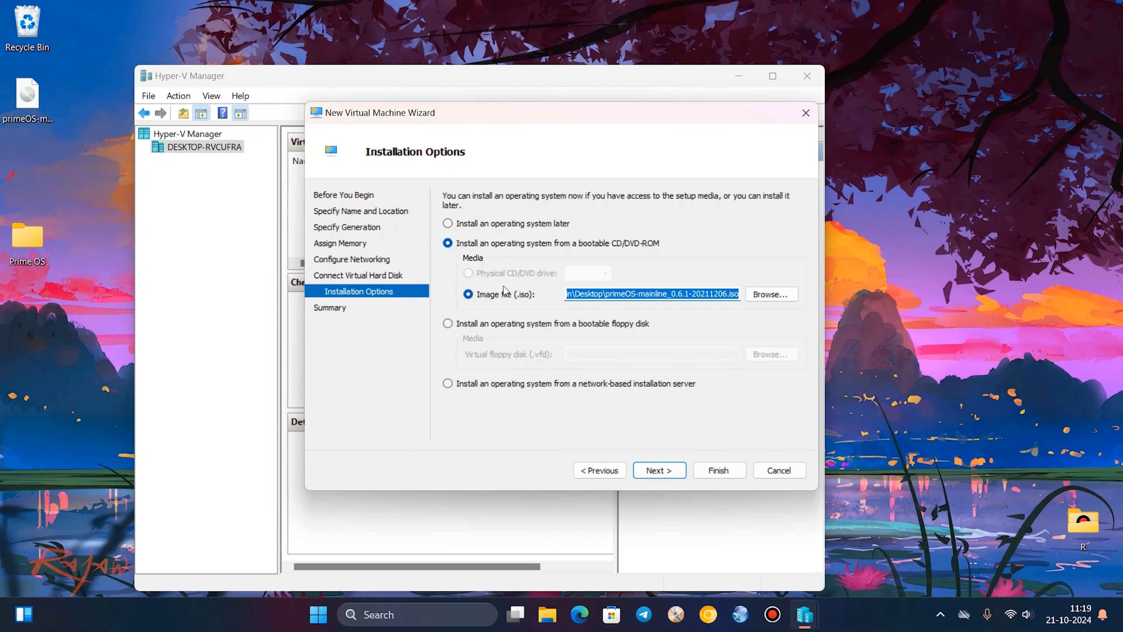
Accept the selected PrimeOS image, continue to the summary and finish creating the virtual machine.
{"action": "left_click", "coordinate": [2, 122]}
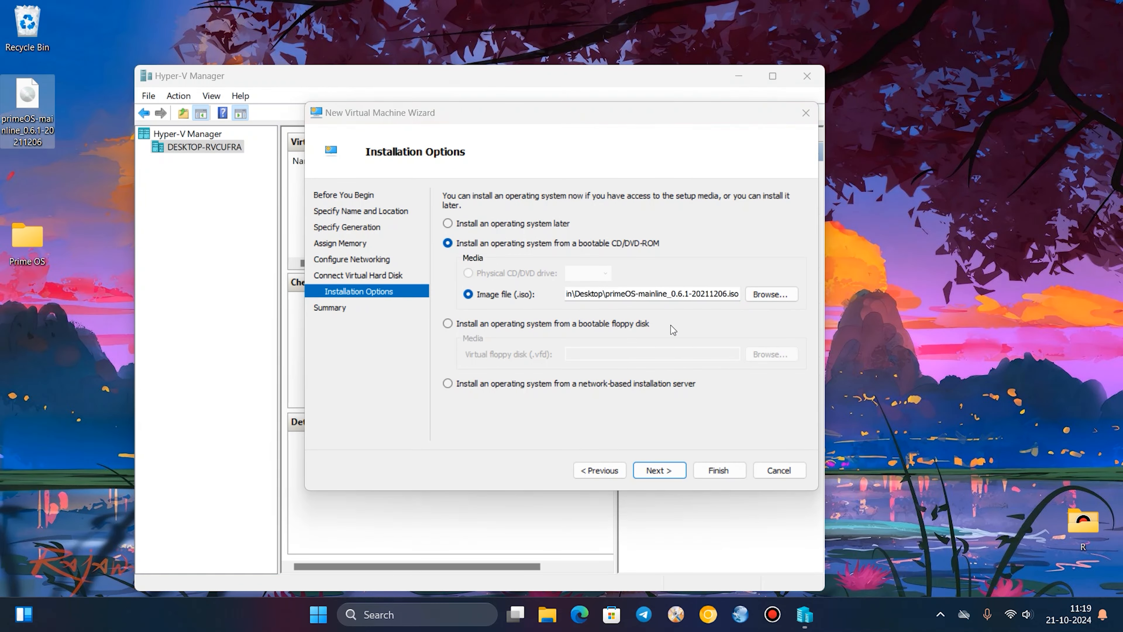
{"action": "left_click", "coordinate": [676, 470]}
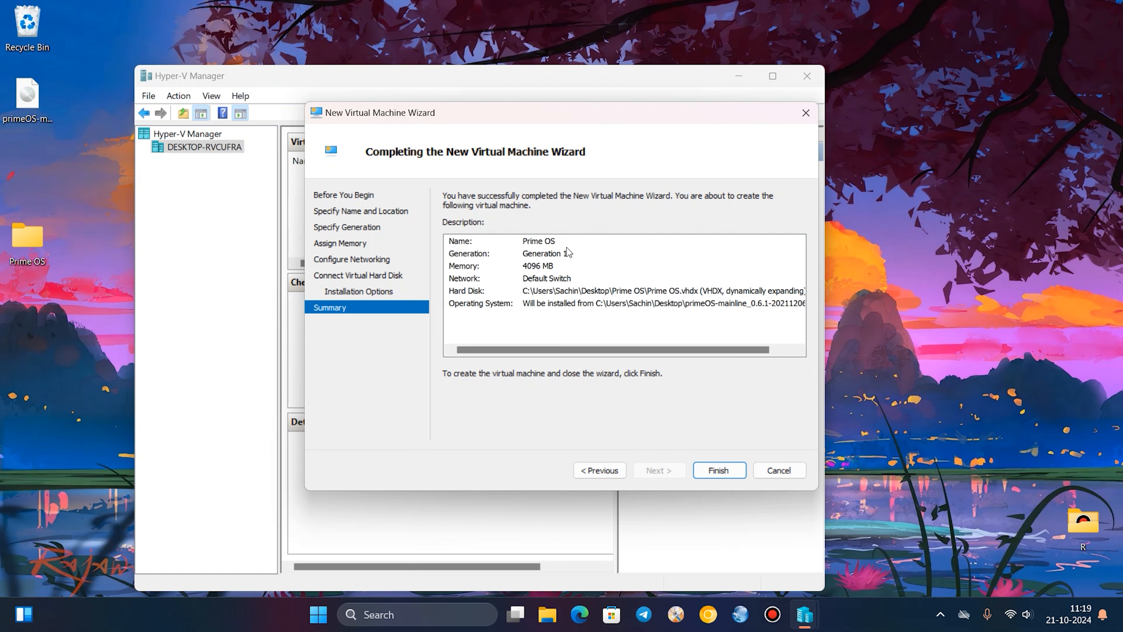
{"action": "left_click", "coordinate": [711, 469]}
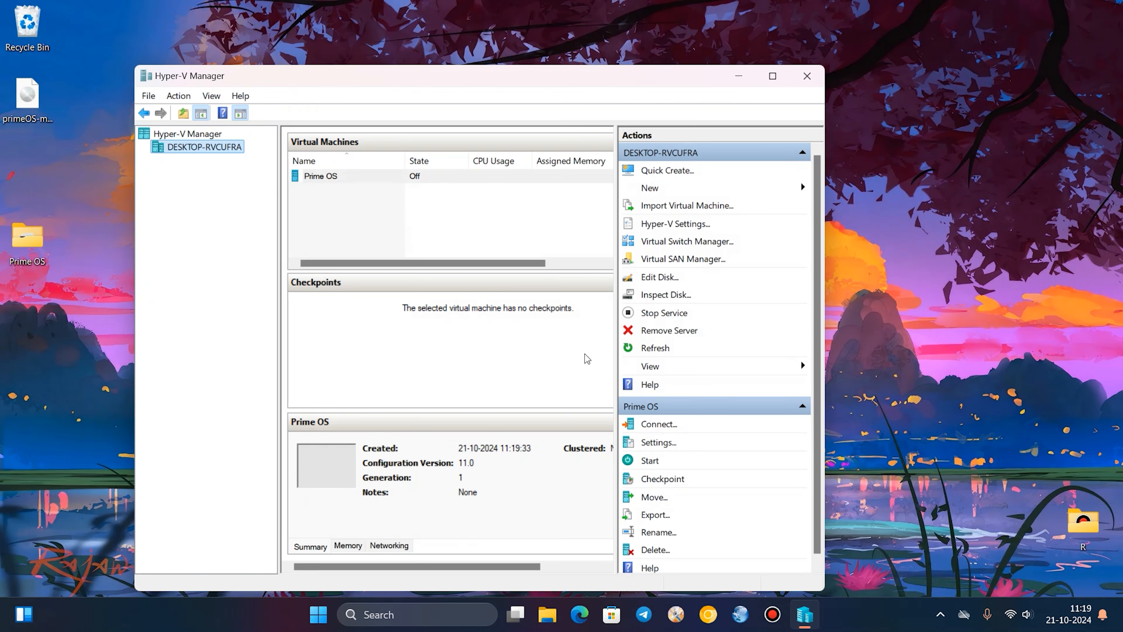
Connect to the Prime OS virtual machine and start it.
{"action": "right_click", "coordinate": [336, 182]}
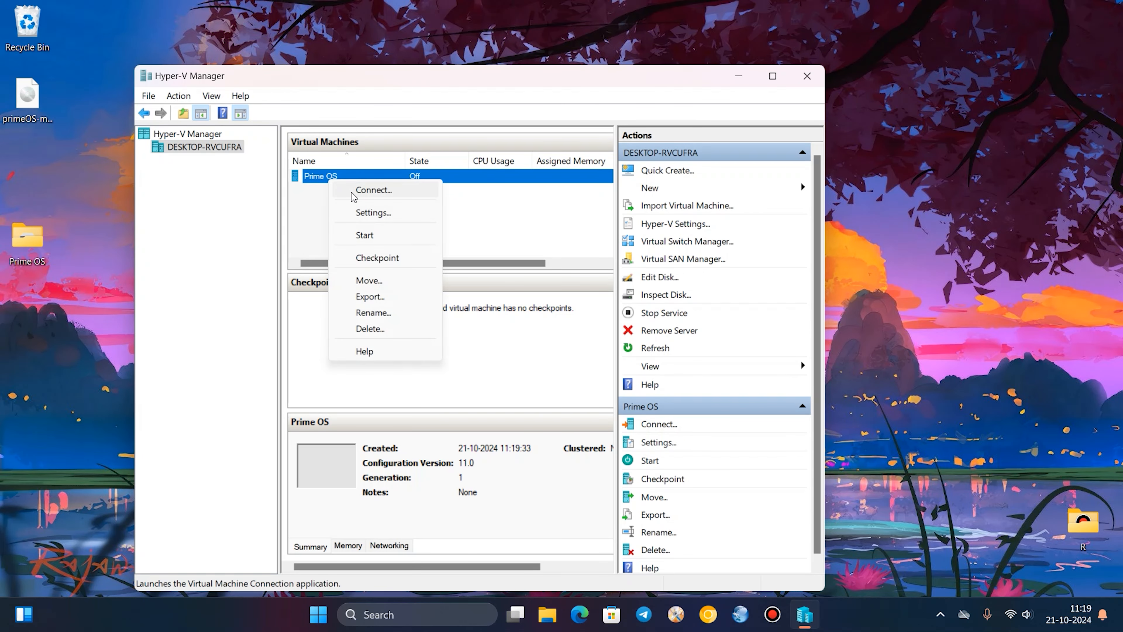
{"action": "left_click", "coordinate": [352, 191]}
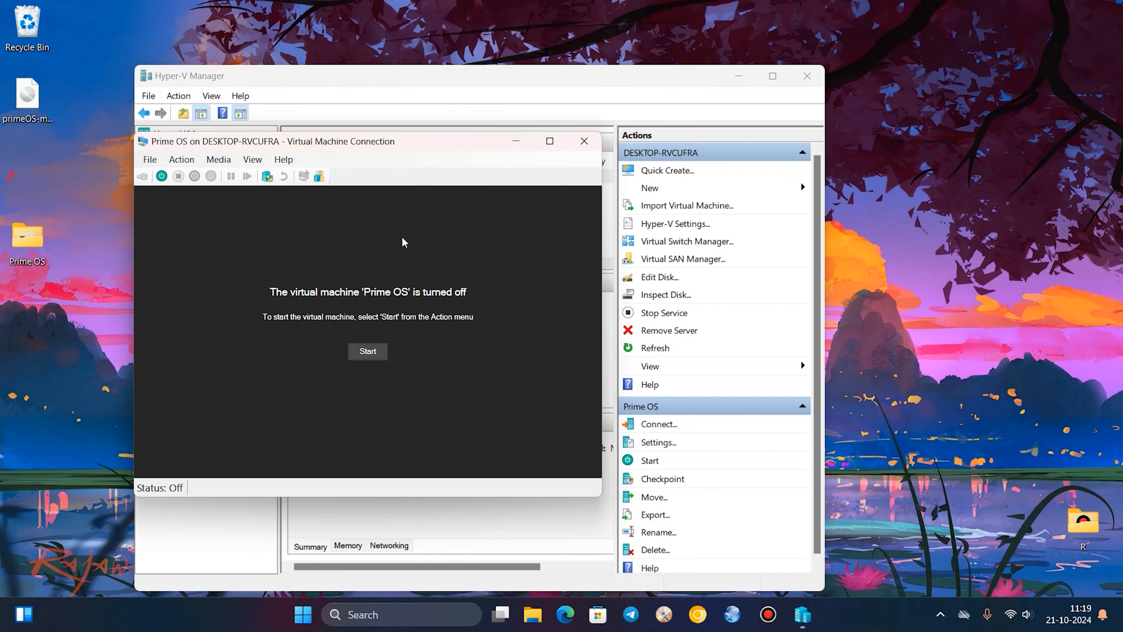
{"action": "left_click", "coordinate": [373, 357]}
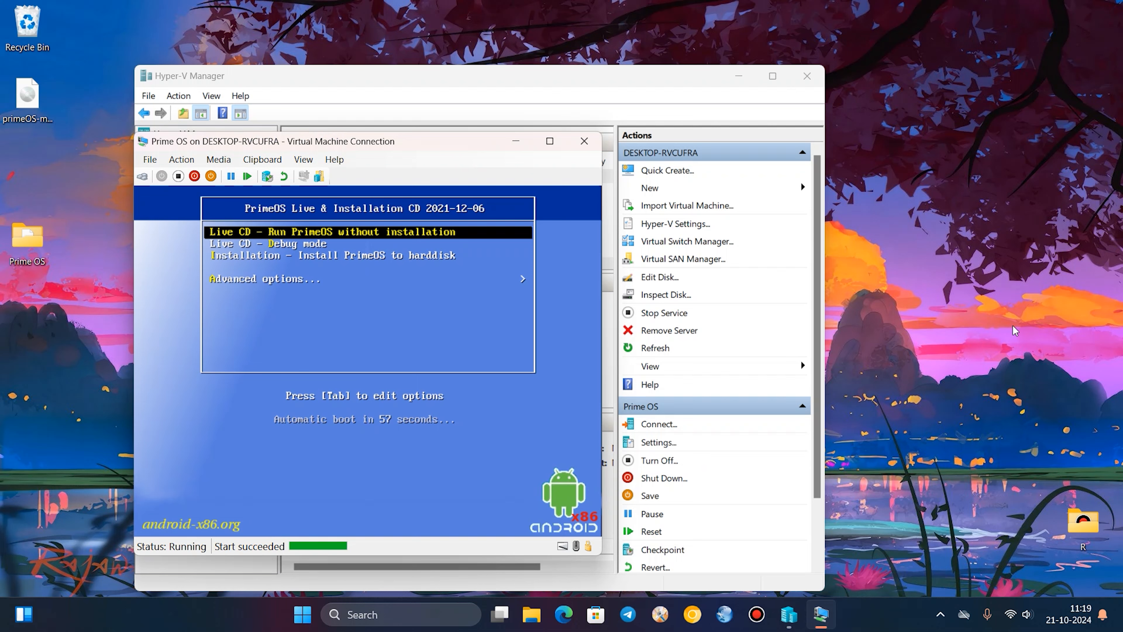
Run Auto_Installation from the boot menu's advanced options and confirm erasing /dev/sda to install PrimeOS.
{"action": "key", "text": "Down"}
{"action": "key", "text": "Down"}
{"action": "key", "text": "Down"}
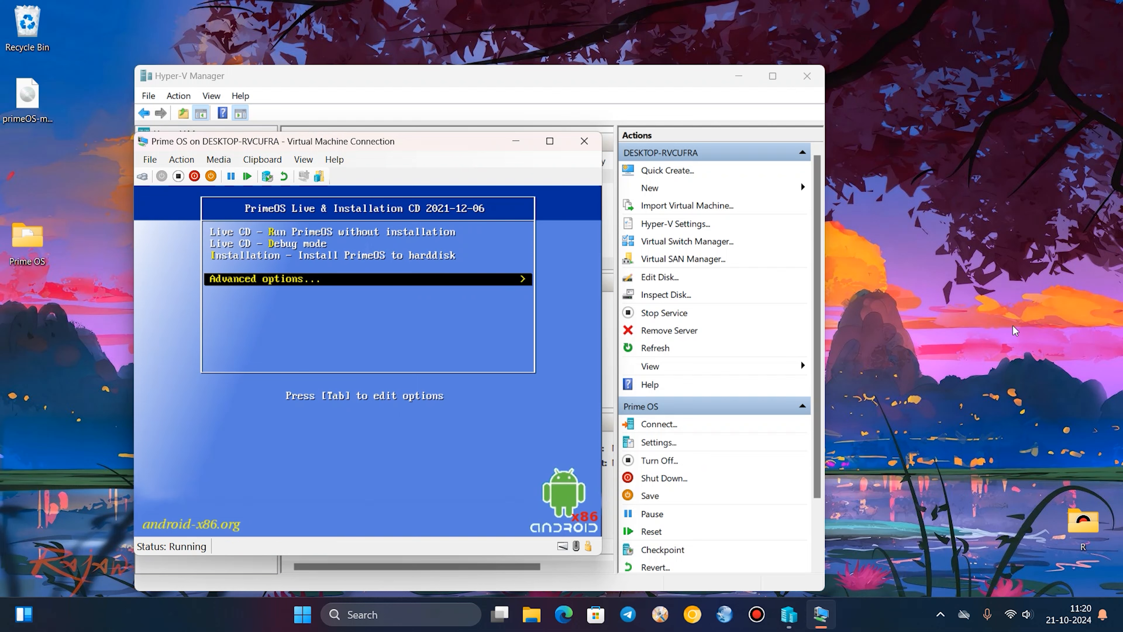
{"action": "key", "text": "Return"}
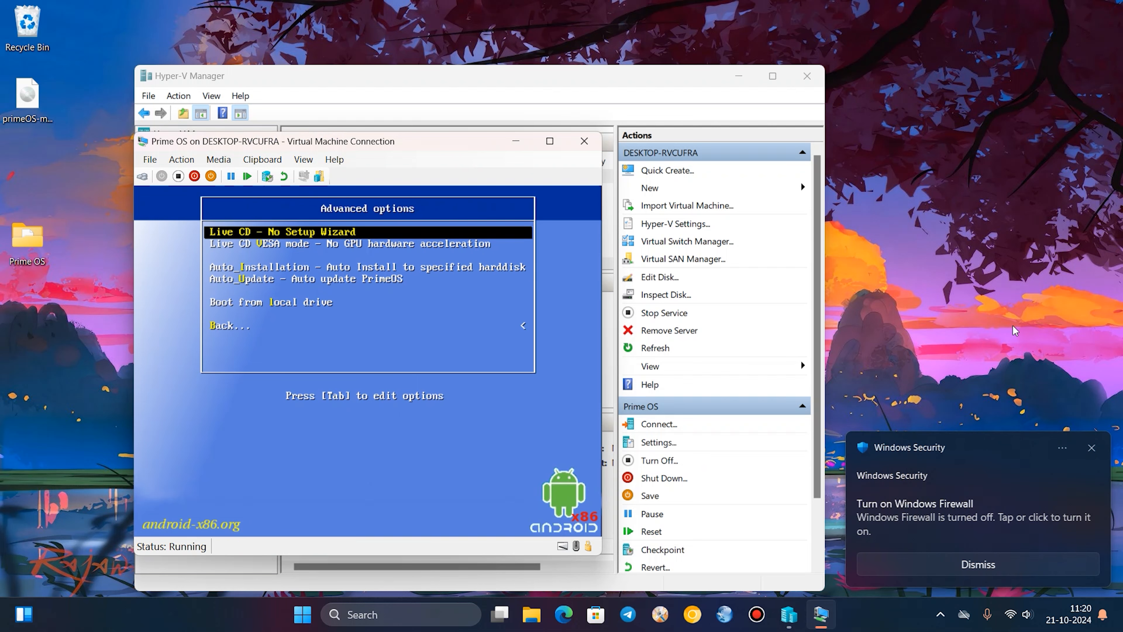
{"action": "key", "text": "Down"}
{"action": "key", "text": "Down"}
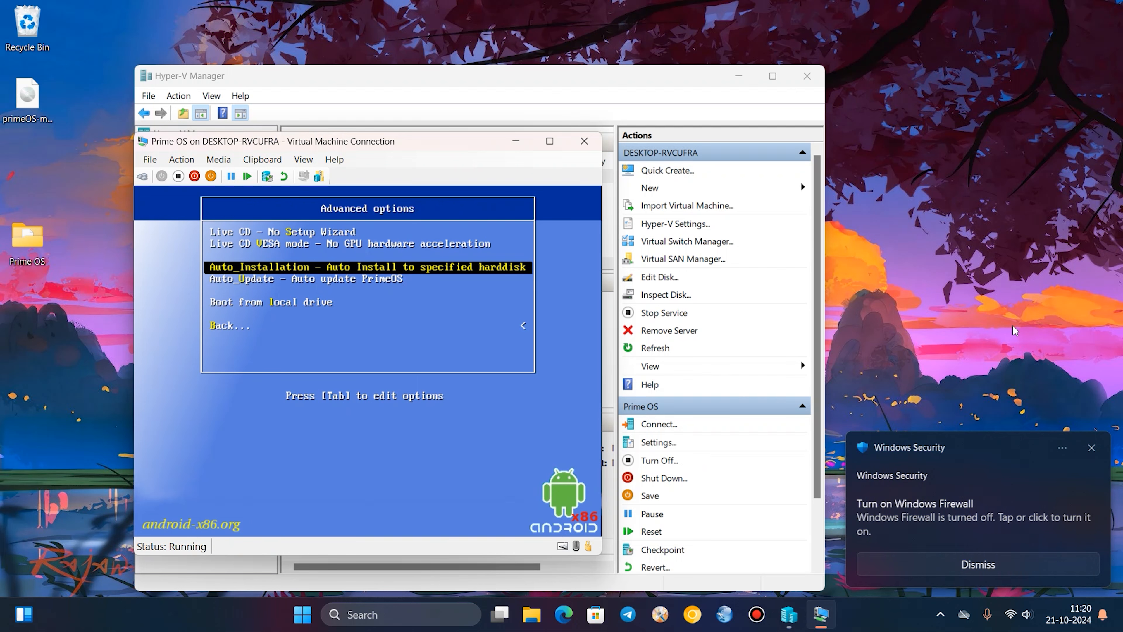
{"action": "key", "text": "Return"}
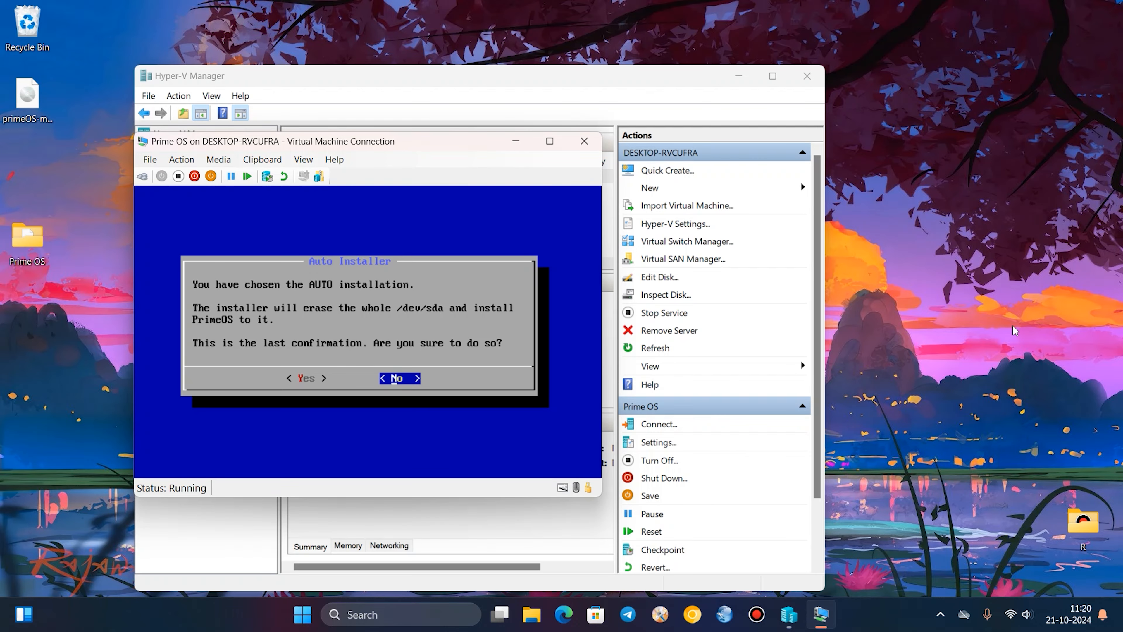
{"action": "key", "text": "Left"}
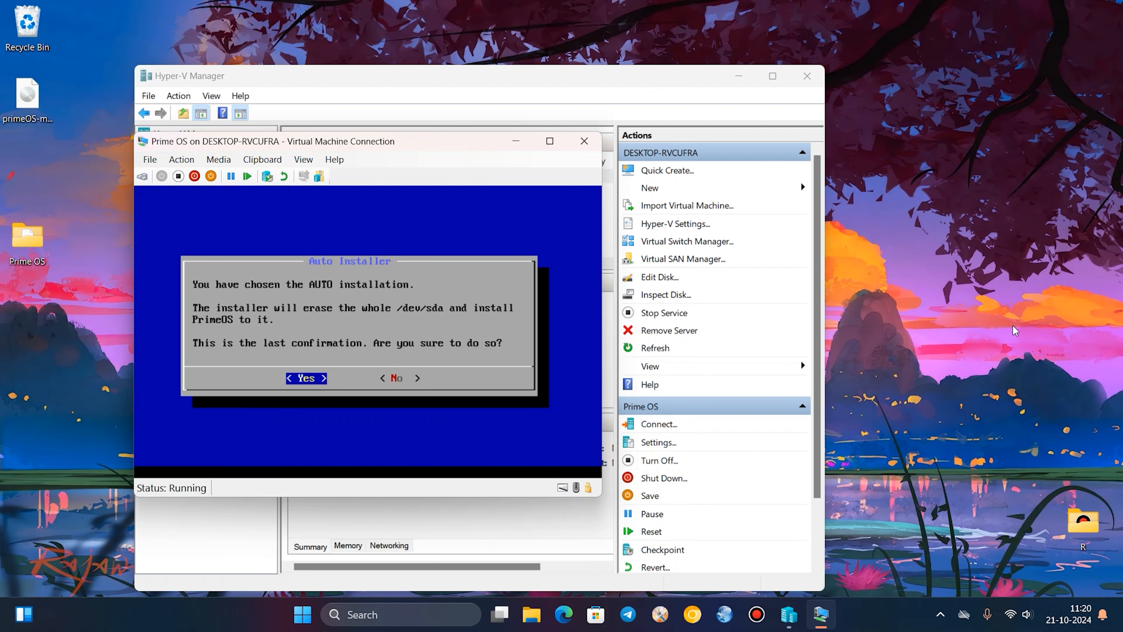
{"action": "key", "text": "Return"}
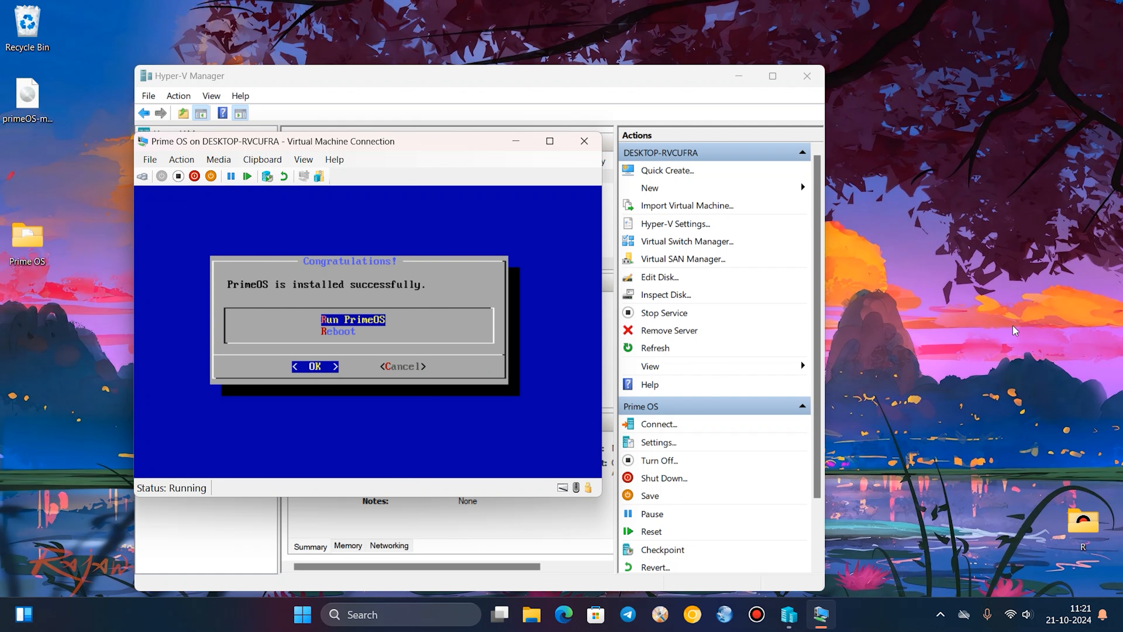
Choose Run PrimeOS in the installer's completion dialog and confirm it to boot the new system.
{"action": "key", "text": "Down"}
{"action": "key", "text": "Up"}
{"action": "key", "text": "Return"}
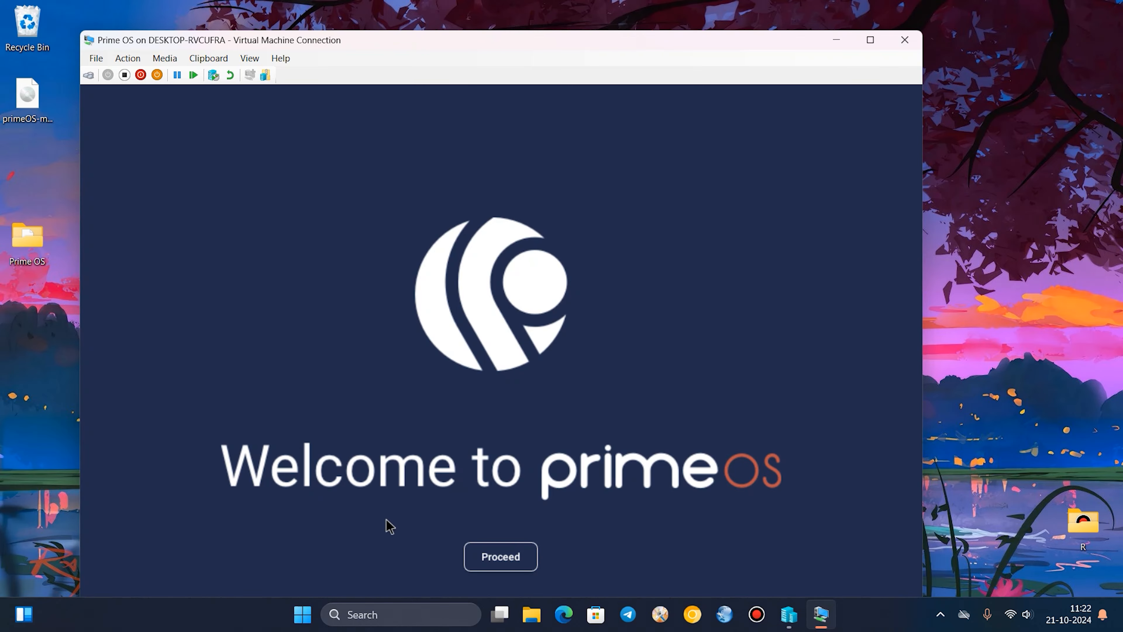
Proceed past the PrimeOS welcome screen, enter the username and set the timezone to Asia/Calcutta in the activation form.
{"action": "left_click", "coordinate": [529, 559]}
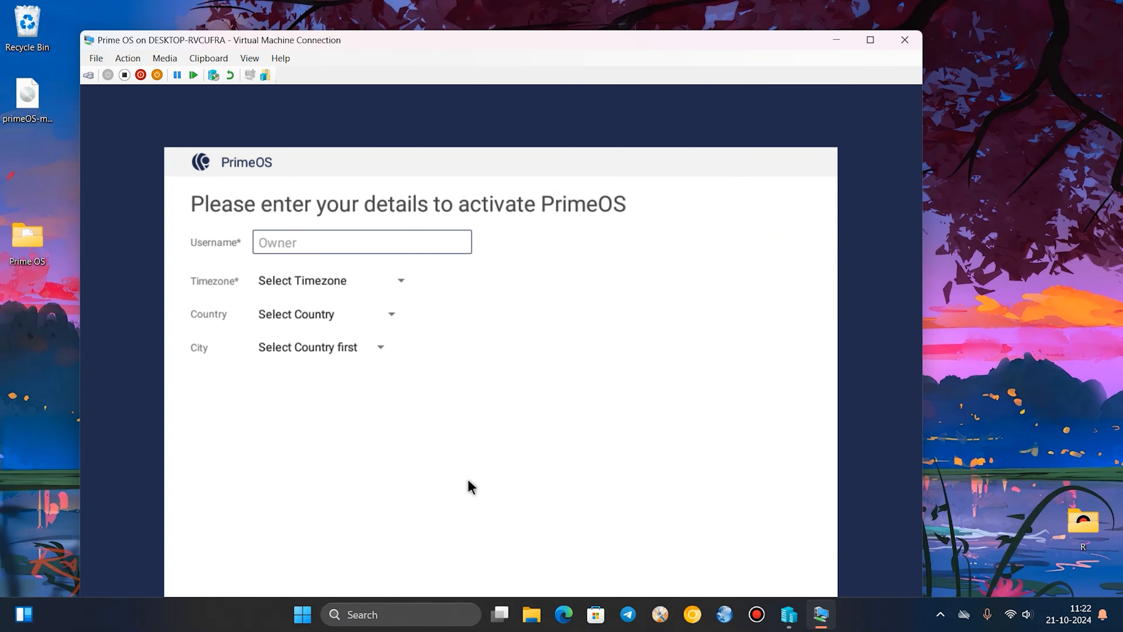
{"action": "type", "text": "Sachin"}
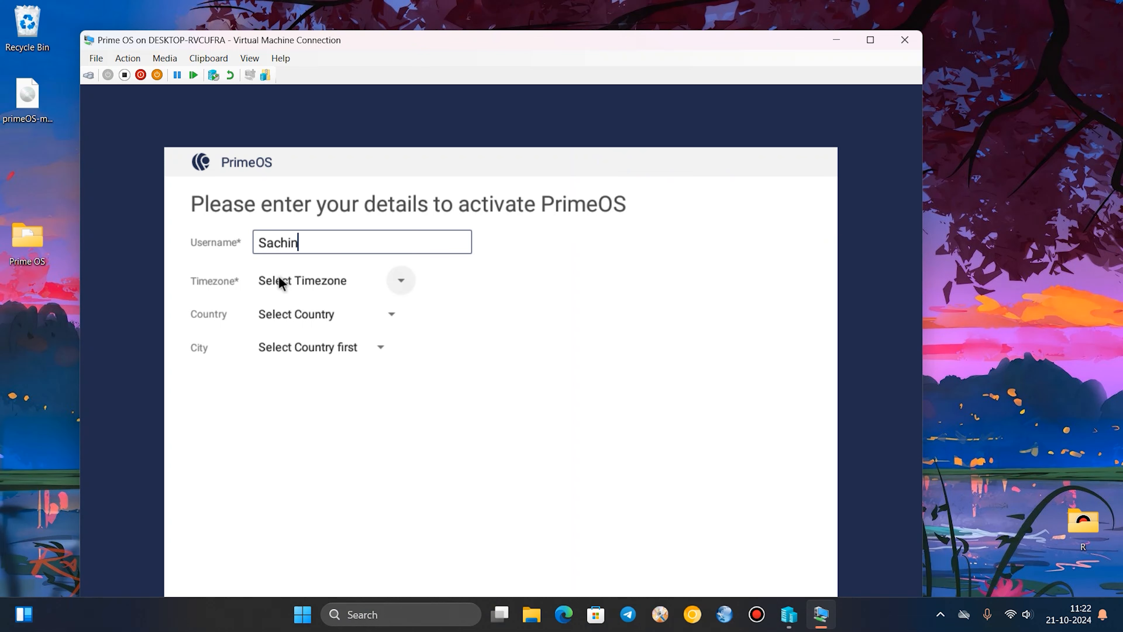
{"action": "left_click", "coordinate": [372, 285]}
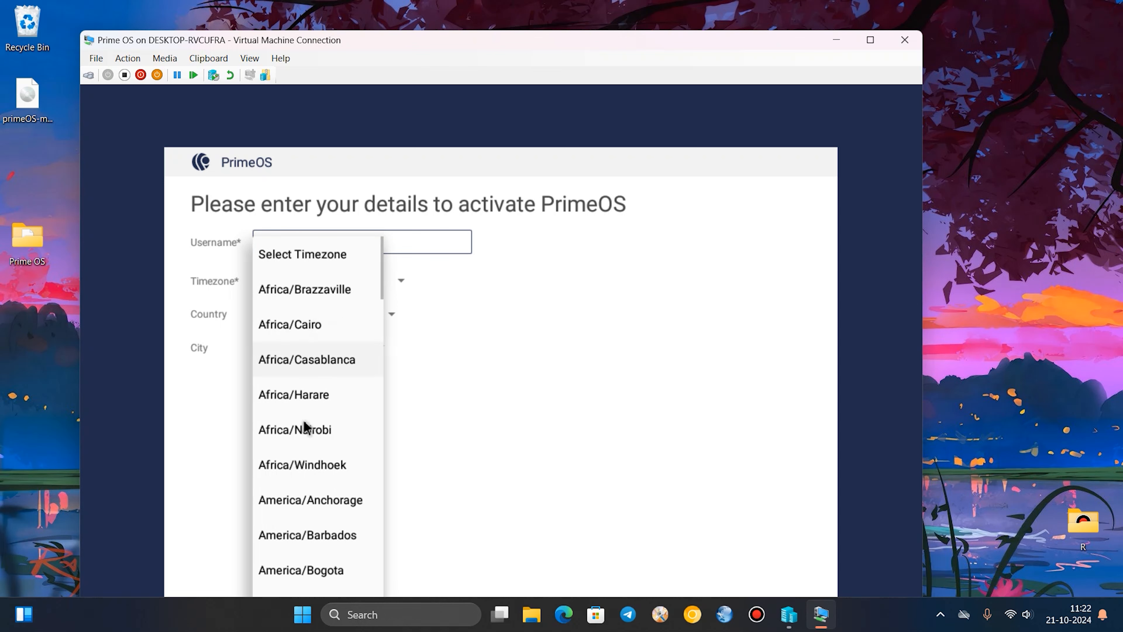
{"action": "scroll", "coordinate": [300, 451], "scroll_direction": "down", "scroll_amount": 12}
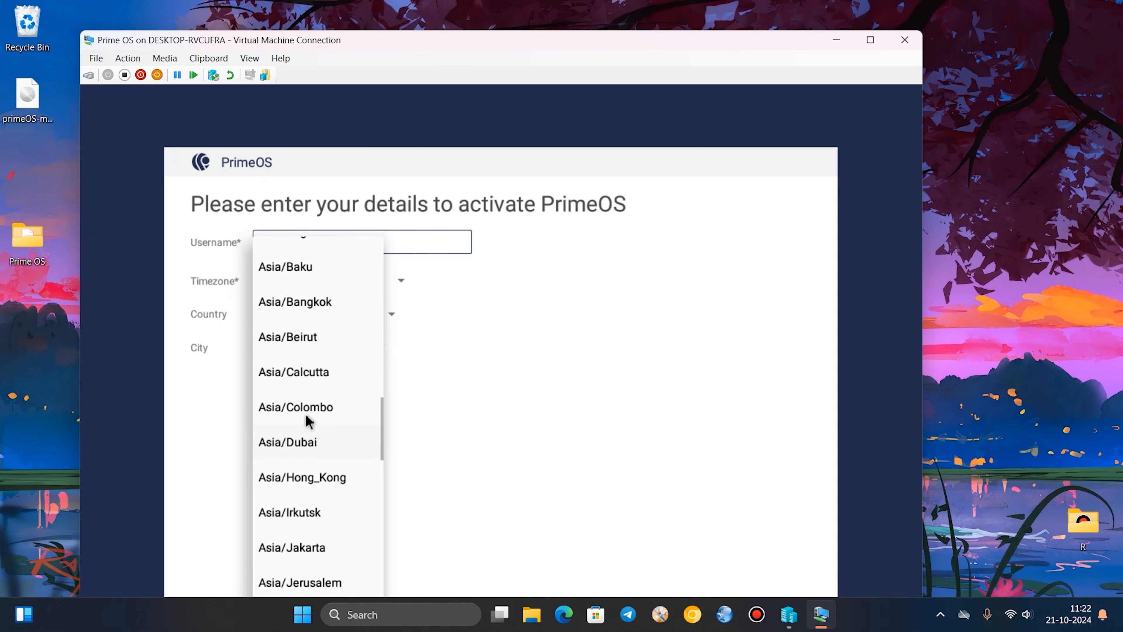
{"action": "left_click", "coordinate": [304, 369]}
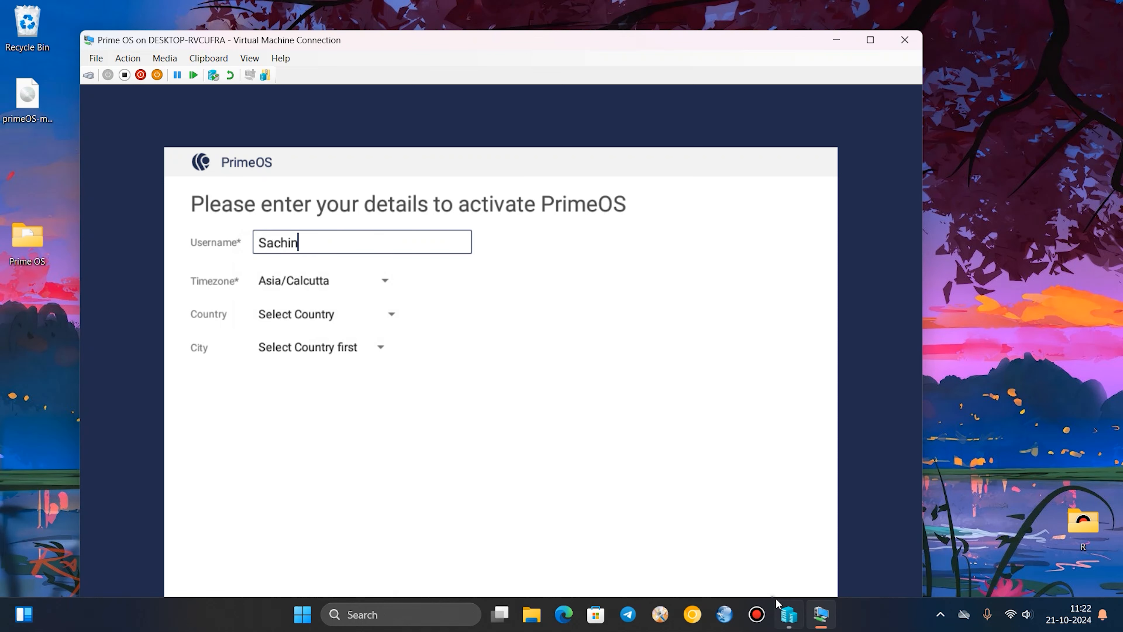
{"action": "left_click_drag", "start_coordinate": [752, 91], "coordinate": [752, 62]}
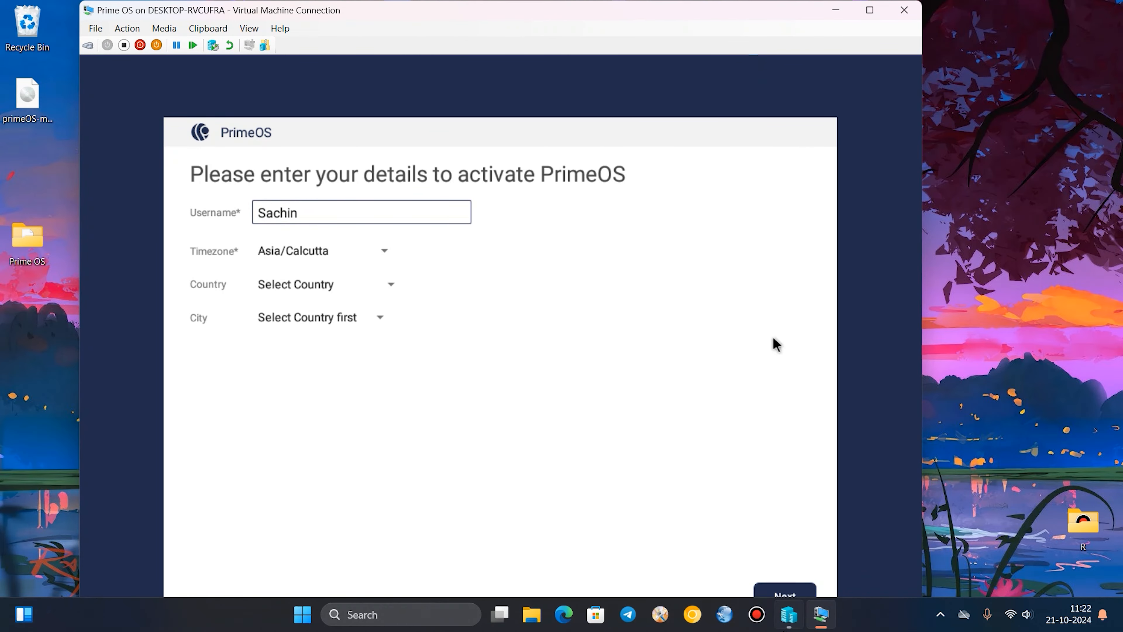
Submit the activation details and proceed past the PrimeOS license terms to finish the initial setup.
{"action": "left_click", "coordinate": [775, 592]}
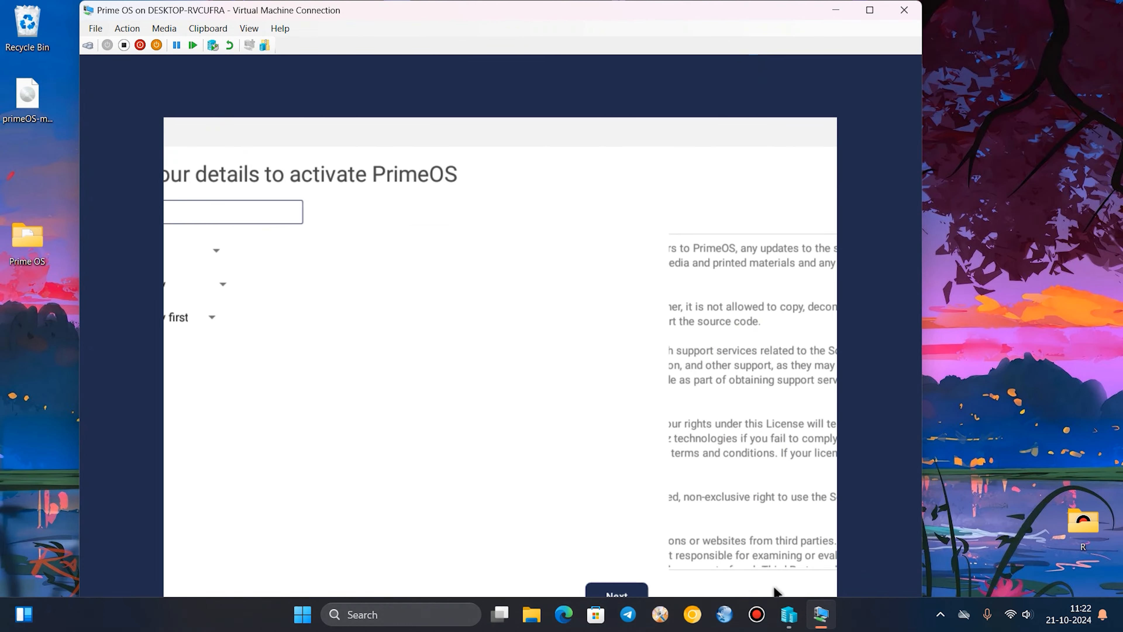
{"action": "left_click", "coordinate": [774, 592]}
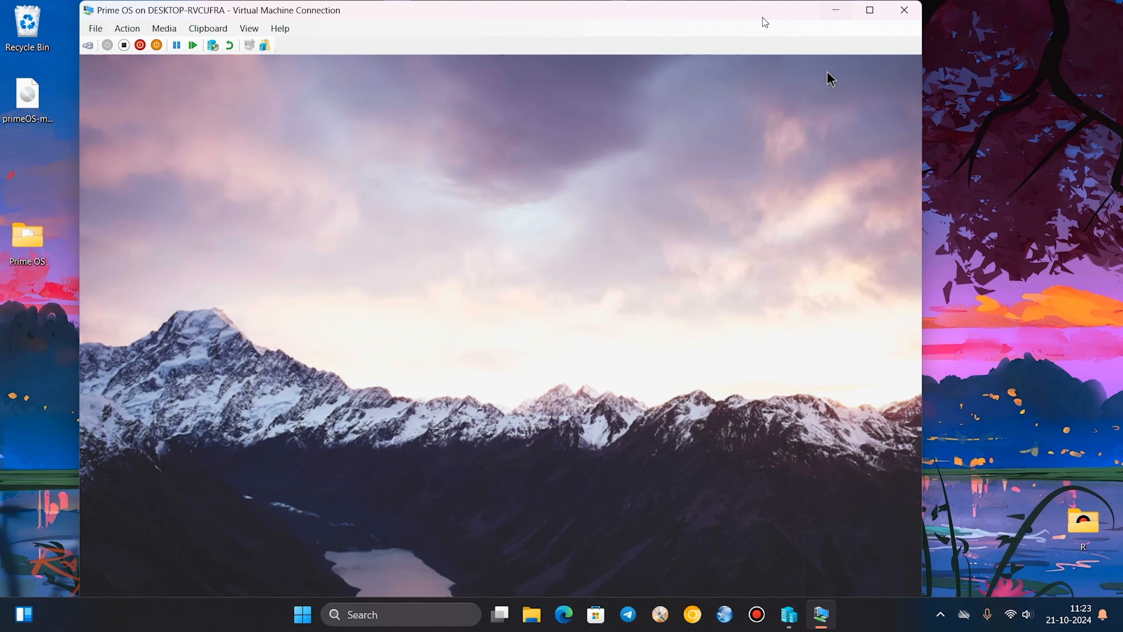
{"action": "left_click_drag", "start_coordinate": [762, 17], "coordinate": [759, 2]}
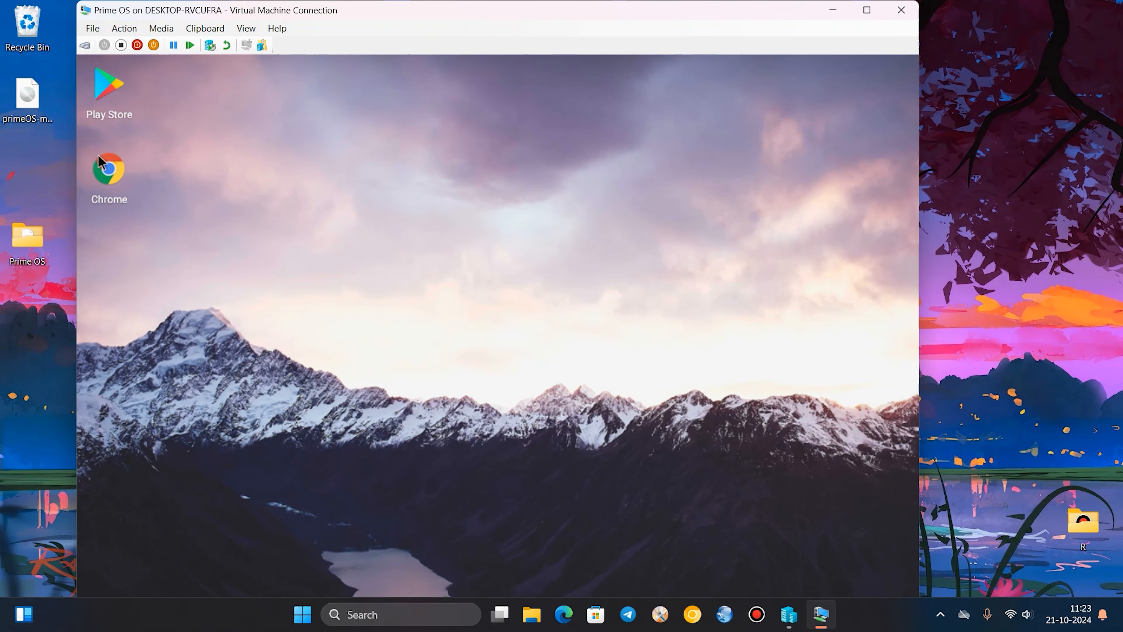
Open Chrome from the PrimeOS desktop, reposition its window and close it.
{"action": "left_click", "coordinate": [108, 169]}
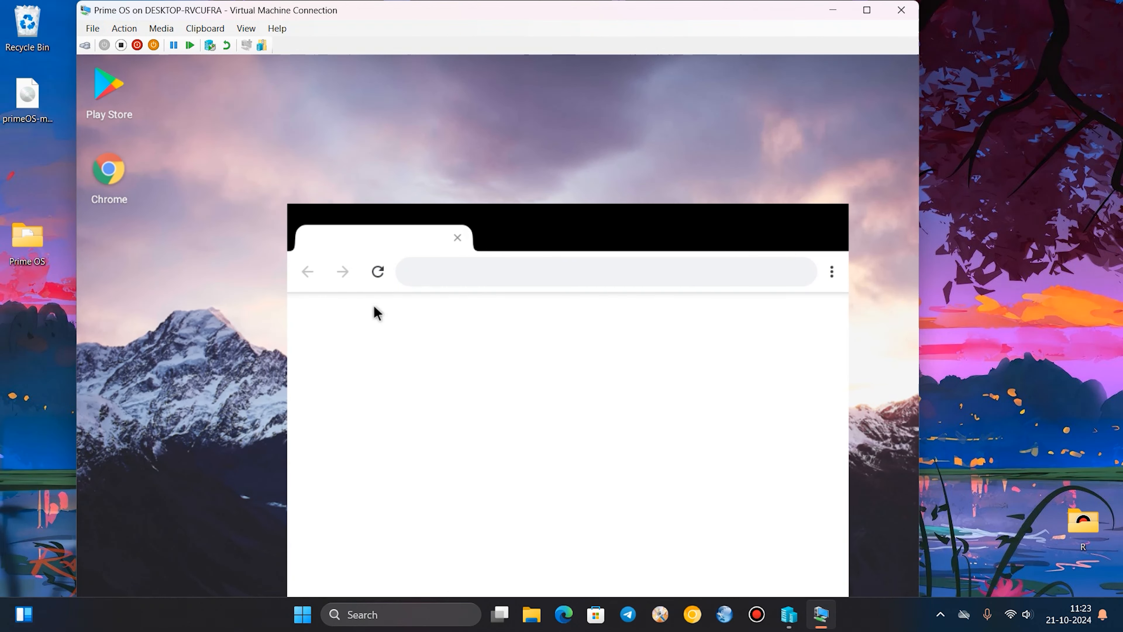
{"action": "left_click_drag", "start_coordinate": [431, 211], "coordinate": [484, 249]}
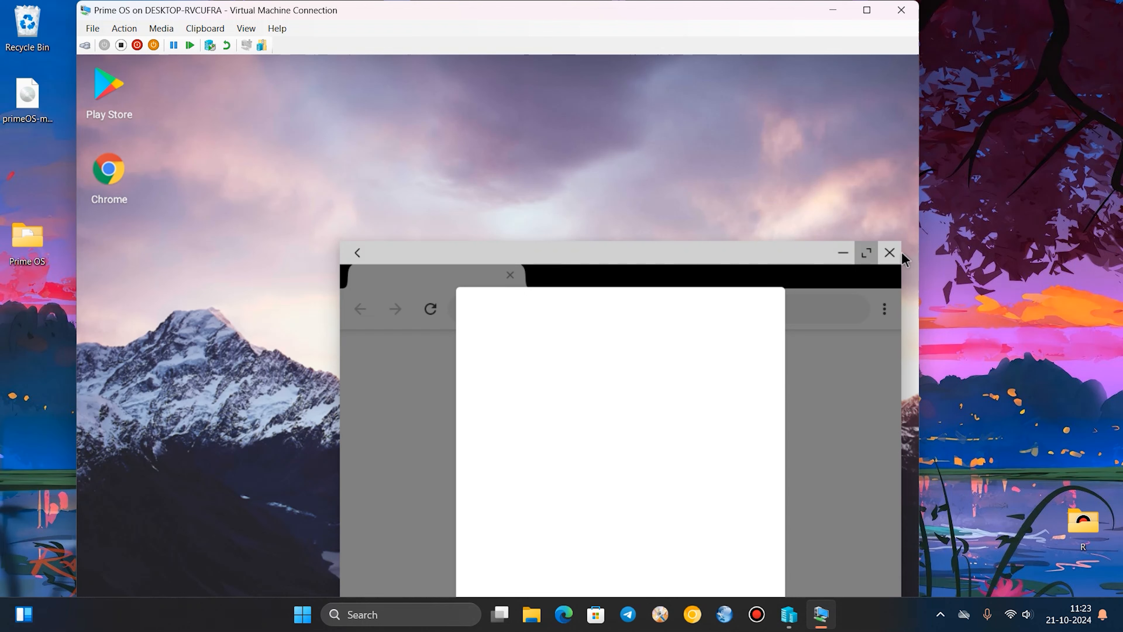
{"action": "left_click", "coordinate": [889, 252]}
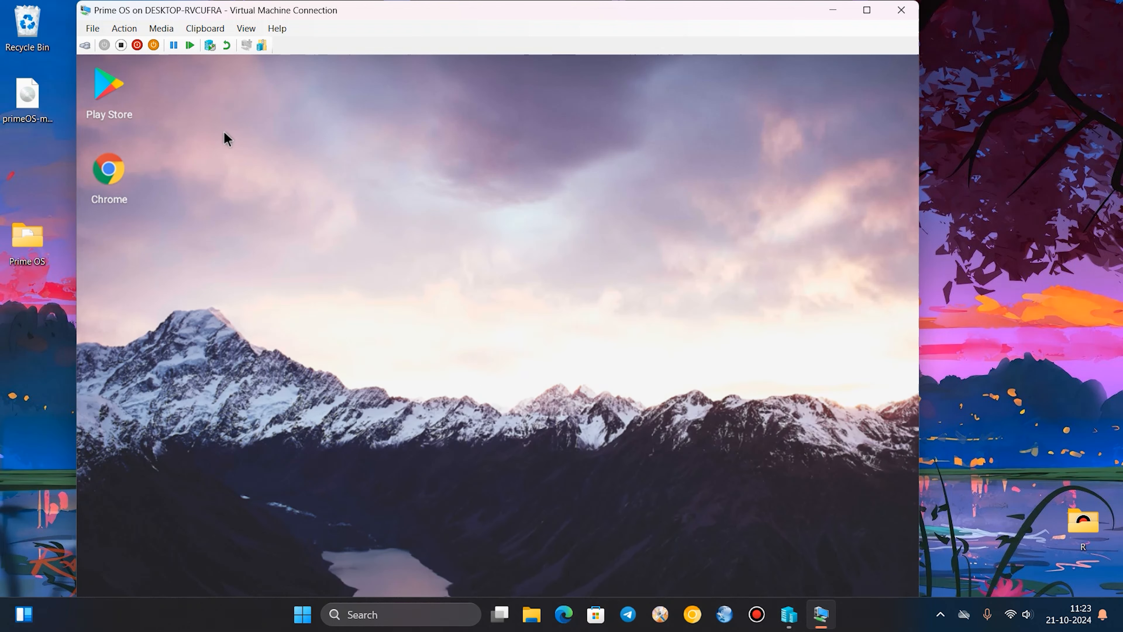
Switch the Prime OS virtual machine to full screen and view the installed apps in its app launcher.
{"action": "left_click", "coordinate": [867, 16]}
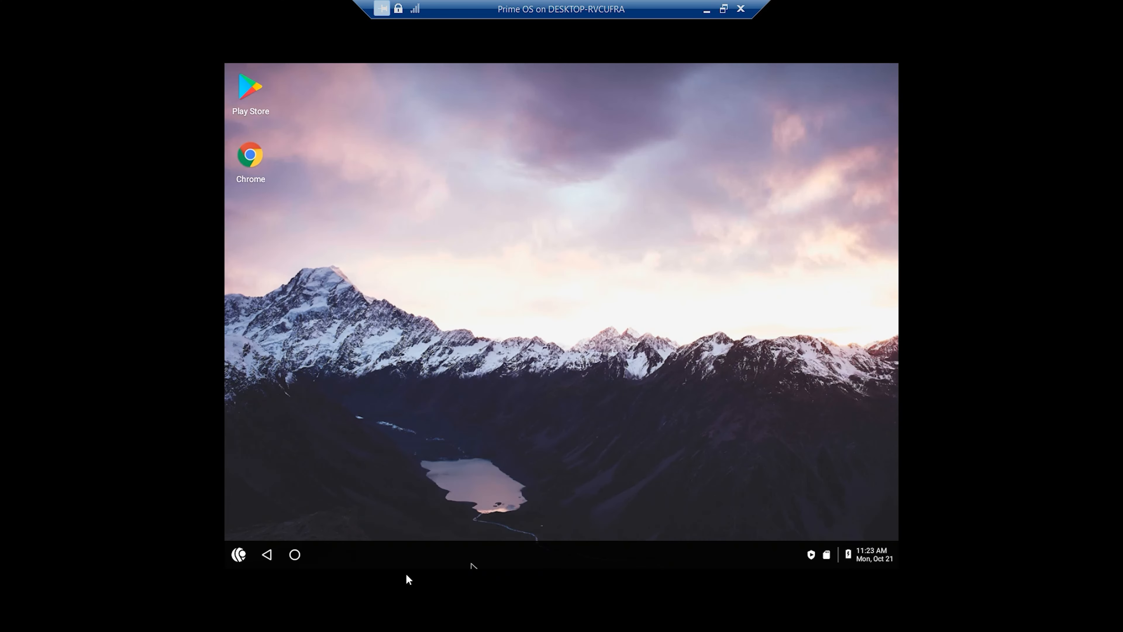
{"action": "left_click", "coordinate": [229, 550]}
{"action": "left_click", "coordinate": [235, 552]}
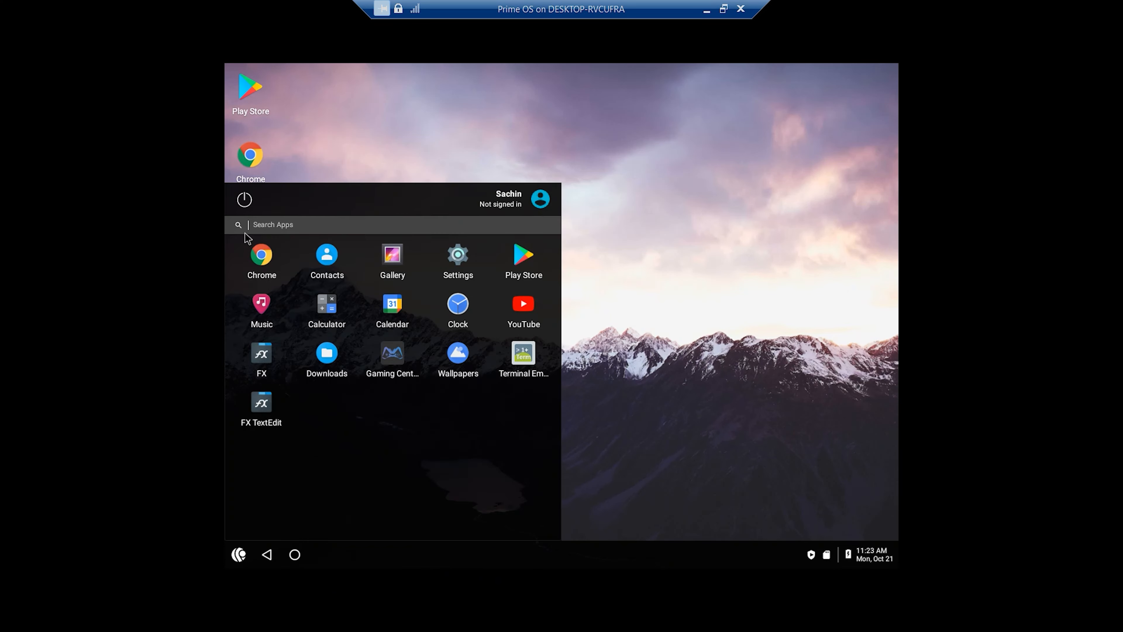
{"action": "left_click", "coordinate": [694, 356]}
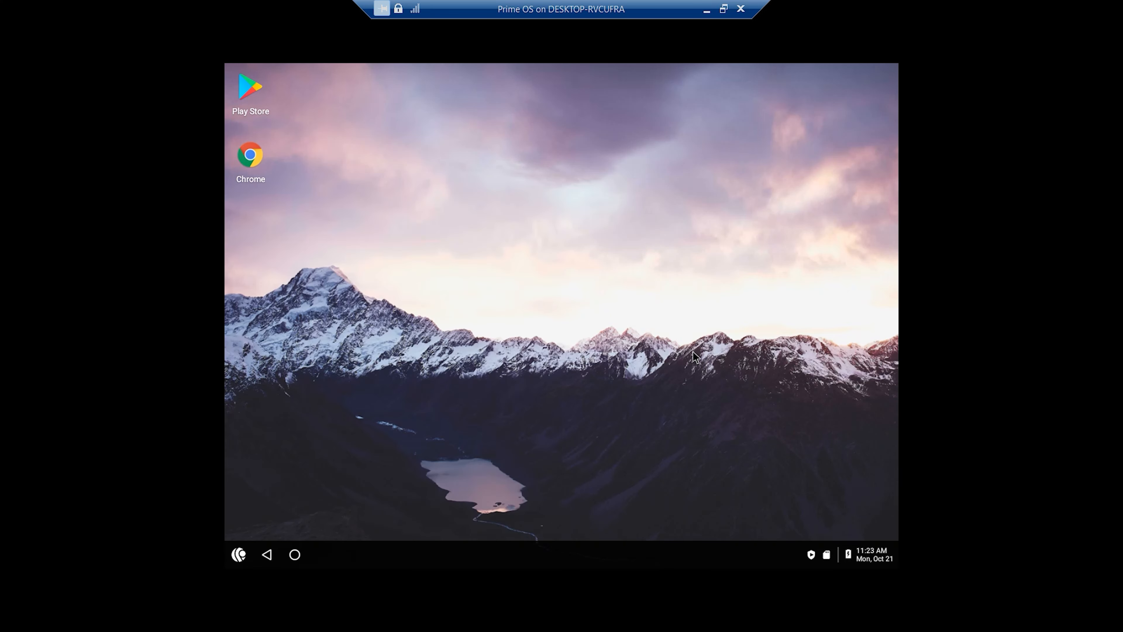
View the PrimeOS notification panel, close it, and check the app launcher again.
{"action": "left_click", "coordinate": [826, 555]}
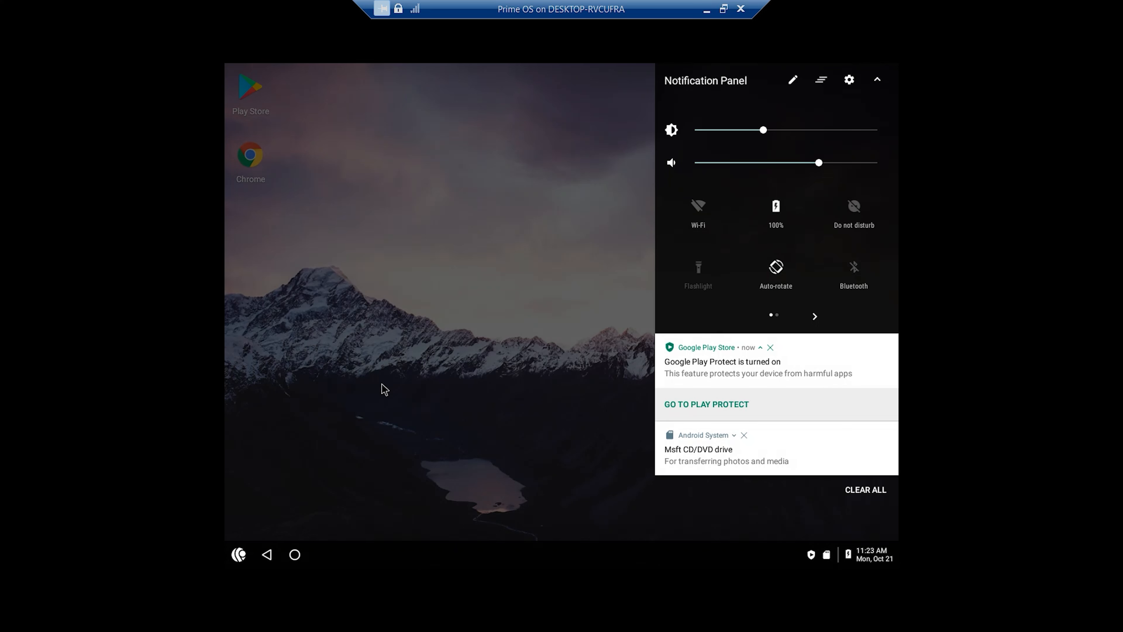
{"action": "left_click", "coordinate": [459, 462]}
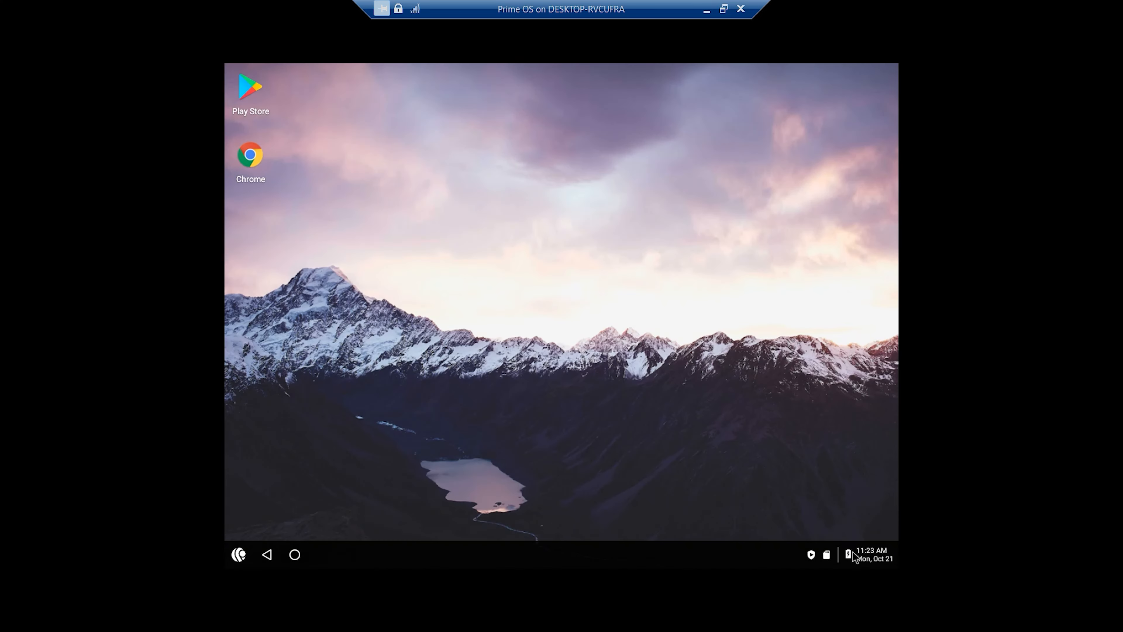
{"action": "left_click", "coordinate": [238, 555]}
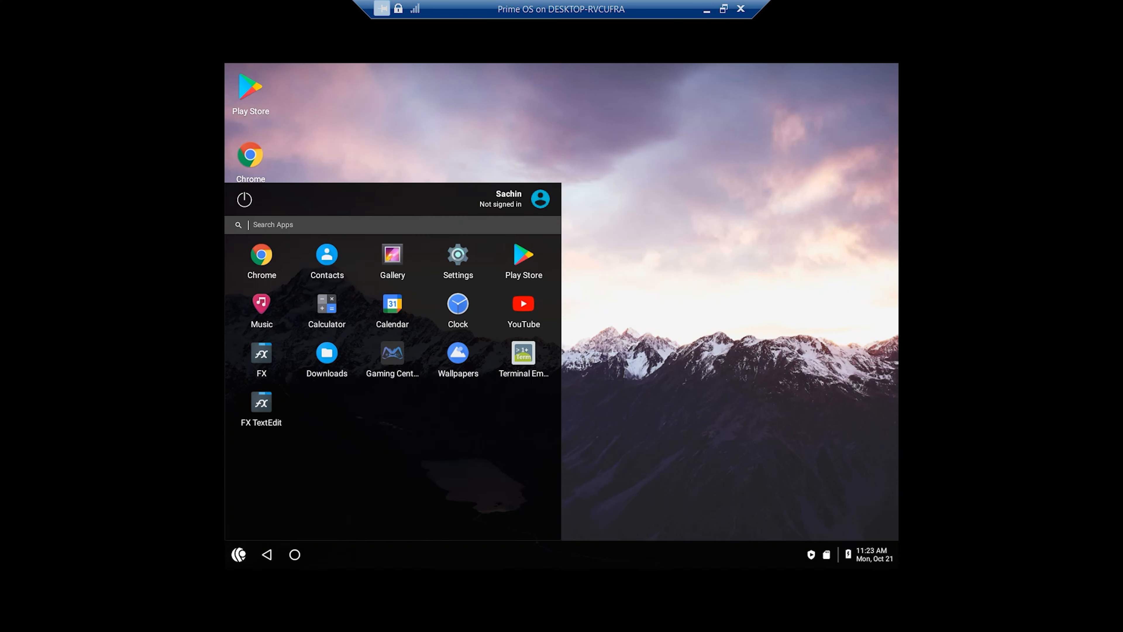
{"action": "left_click", "coordinate": [692, 272]}
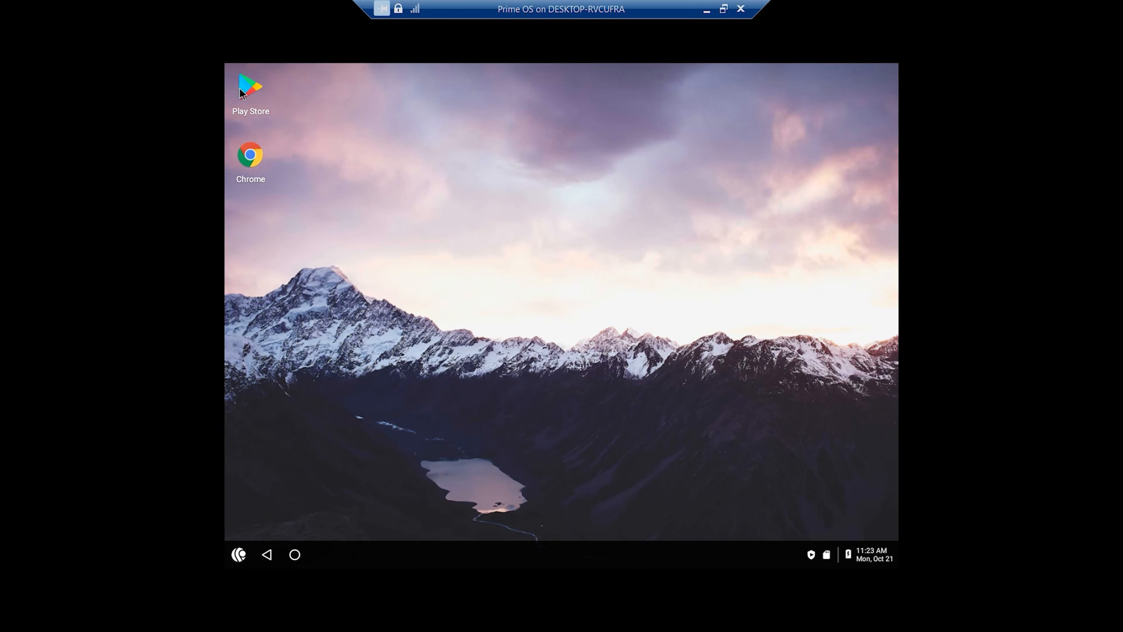
Open the Play Store in PrimeOS, try to sign in, and close its window.
{"action": "left_click", "coordinate": [249, 88]}
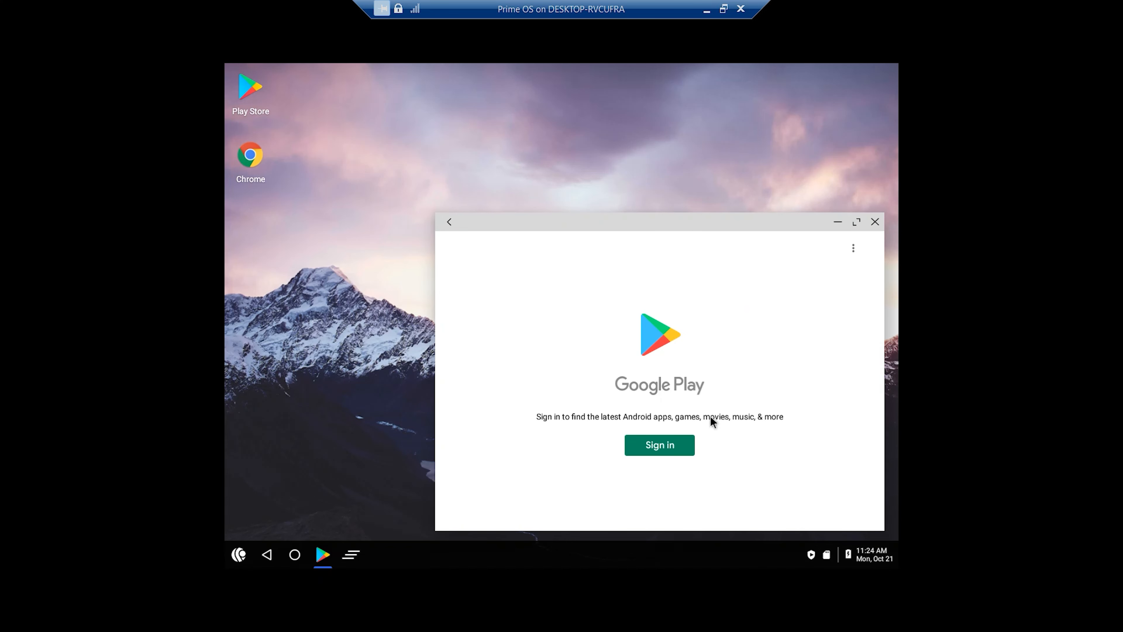
{"action": "left_click", "coordinate": [671, 448]}
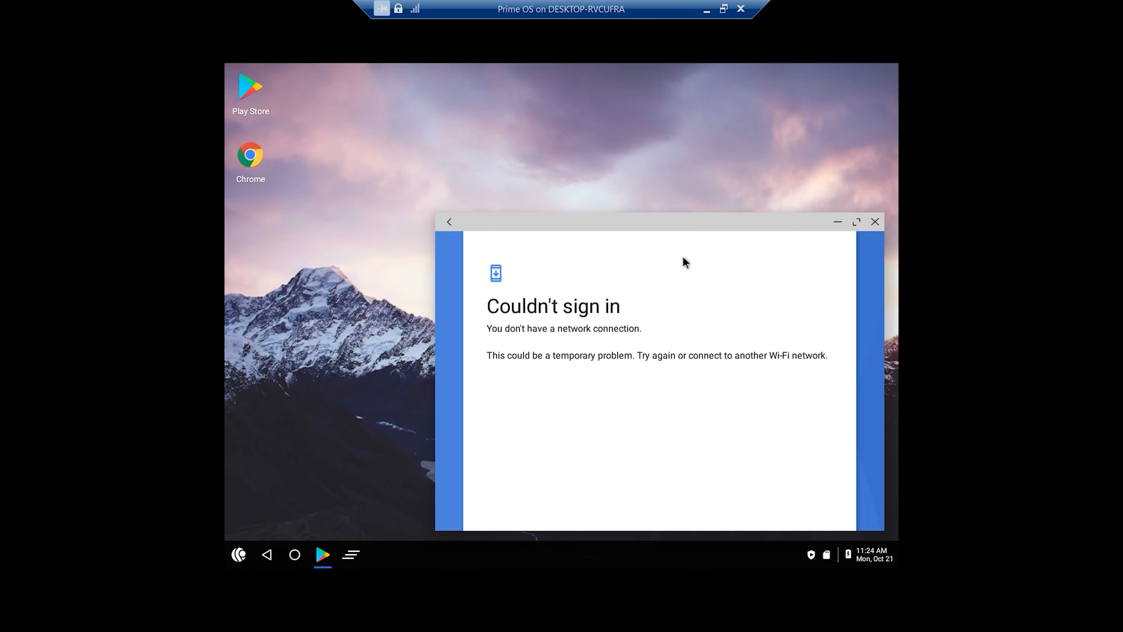
{"action": "left_click", "coordinate": [874, 222]}
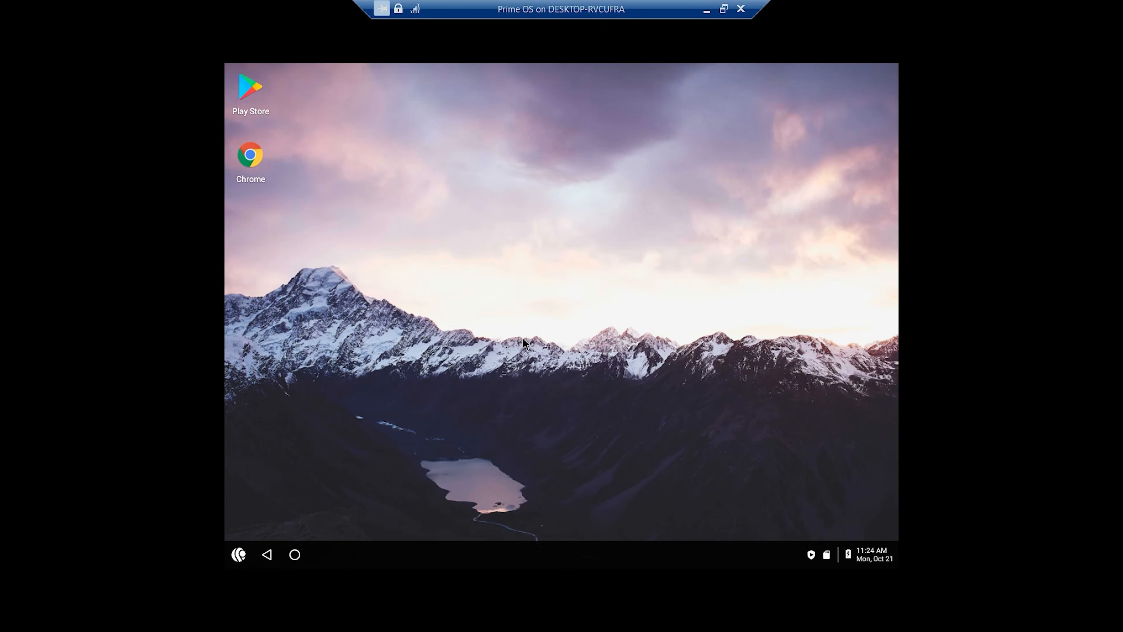
Power off PrimeOS from within the guest system.
{"action": "left_click", "coordinate": [239, 556]}
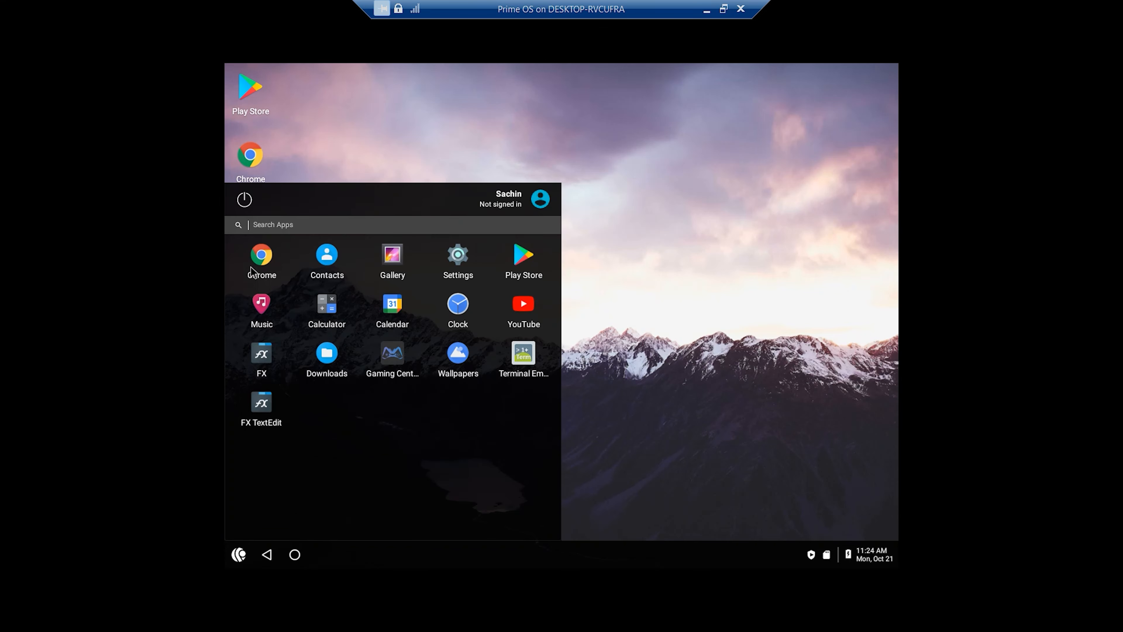
{"action": "left_click", "coordinate": [243, 200]}
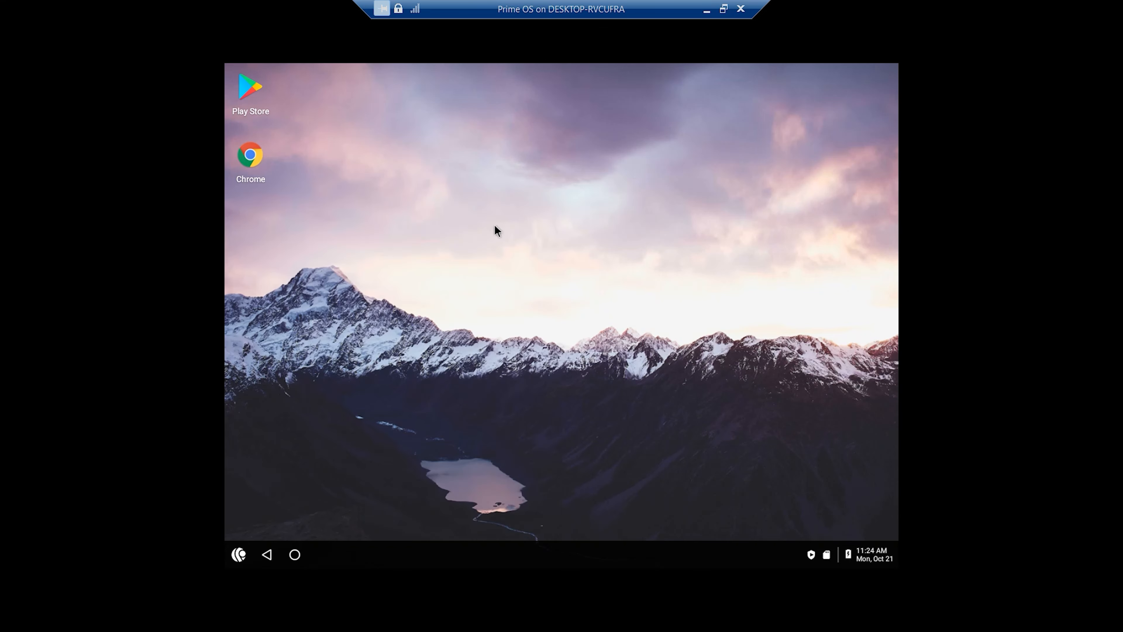
{"action": "left_click", "coordinate": [481, 273]}
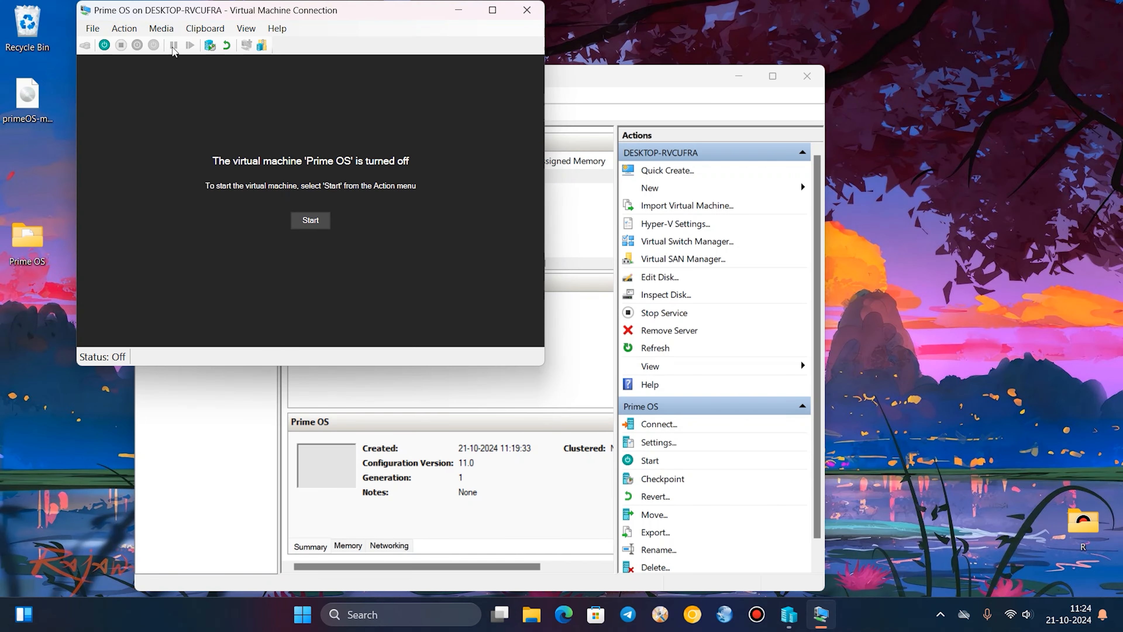
Eject the PrimeOS ISO from the virtual machine's DVD drive.
{"action": "left_click", "coordinate": [169, 31]}
{"action": "mouse_move", "coordinate": [177, 44]}
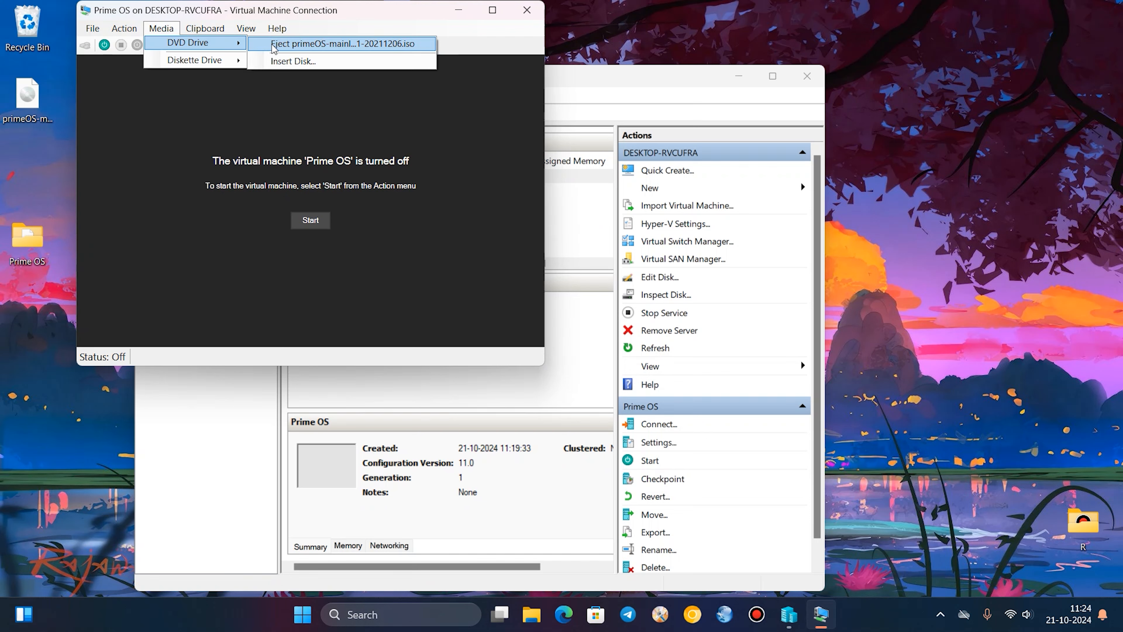
{"action": "left_click", "coordinate": [282, 47]}
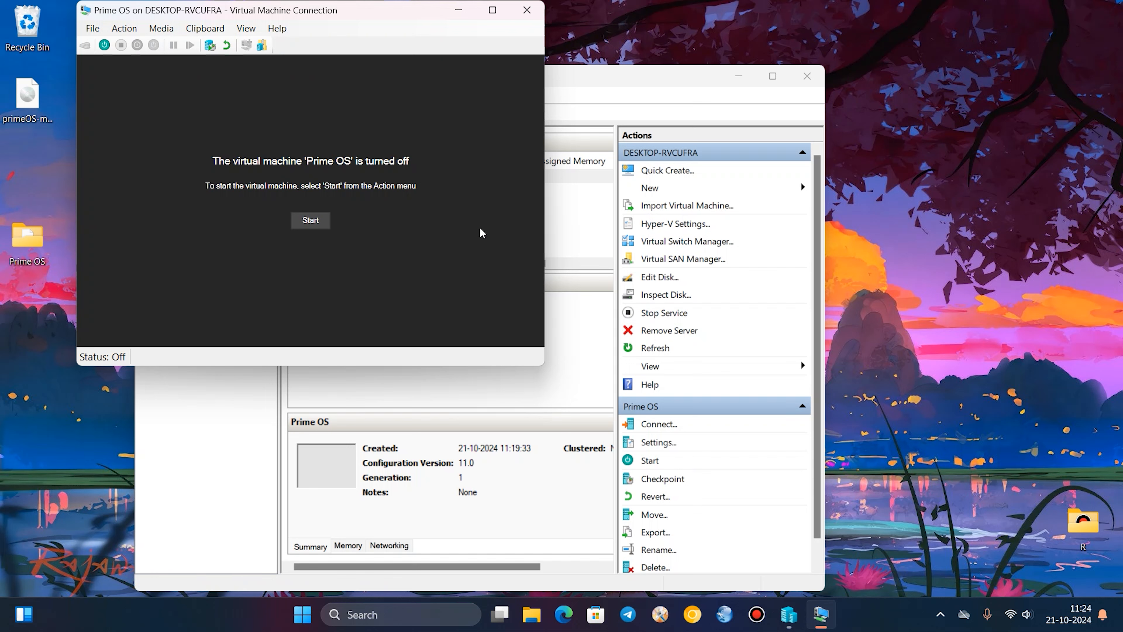
Set the Prime OS virtual machine's network adapter to Default Switch and confirm the settings.
{"action": "left_click", "coordinate": [94, 30]}
{"action": "left_click", "coordinate": [99, 46]}
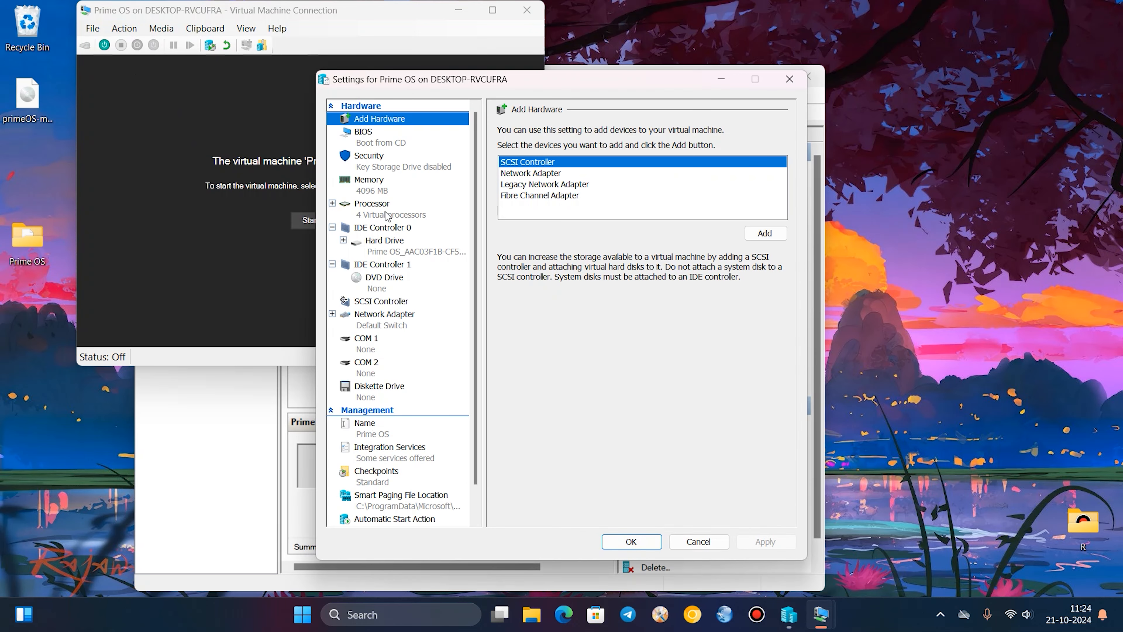
{"action": "left_click", "coordinate": [382, 317]}
{"action": "left_click", "coordinate": [534, 173]}
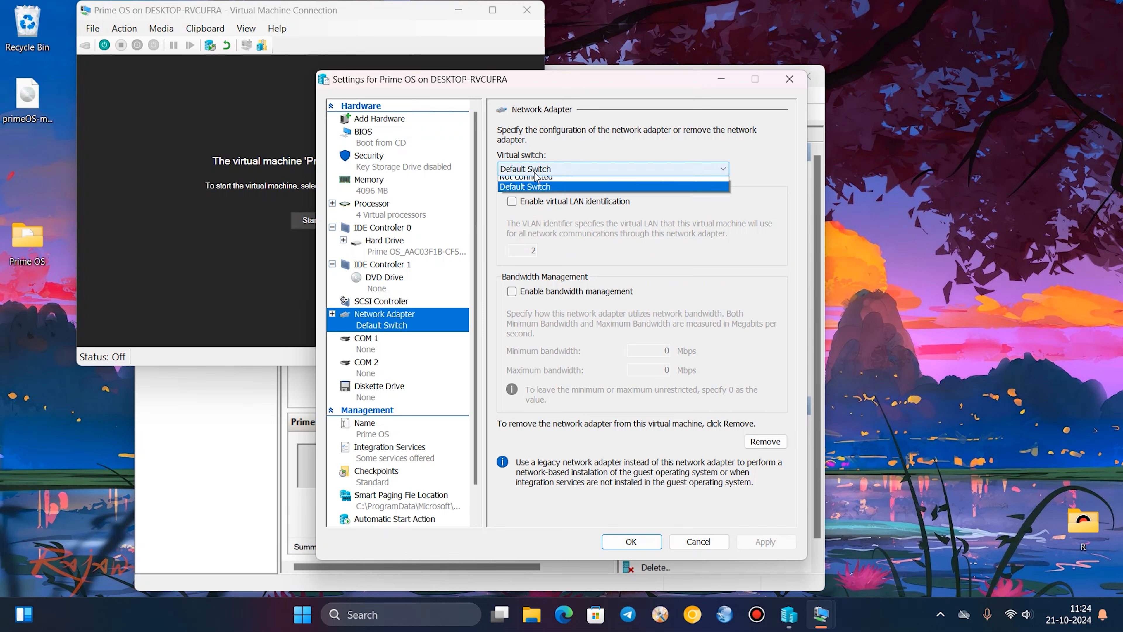
{"action": "left_click", "coordinate": [537, 183]}
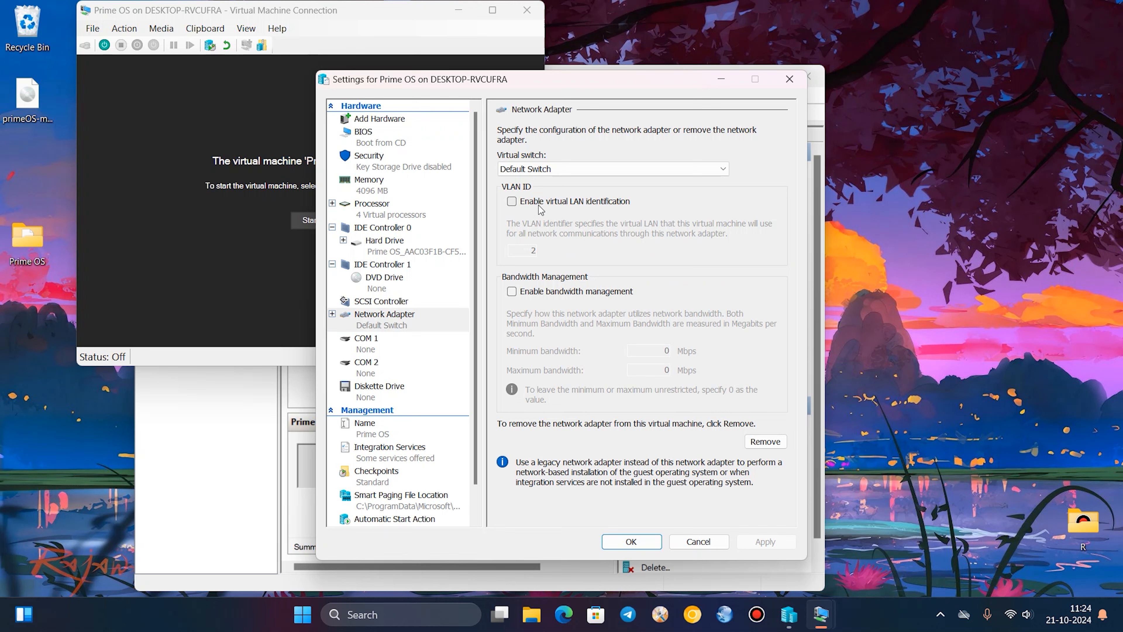
{"action": "left_click", "coordinate": [631, 540]}
Start the Prime OS virtual machine and boot the PrimeOS entry in the GRUB menu.
{"action": "left_click", "coordinate": [314, 225]}
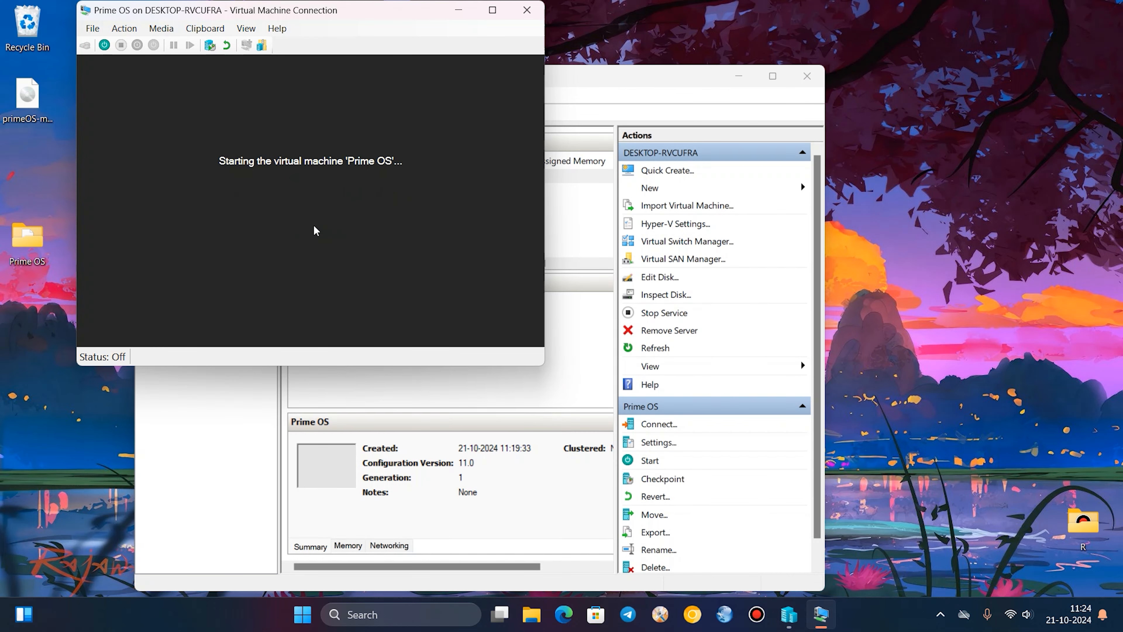
{"action": "left_click", "coordinate": [340, 240]}
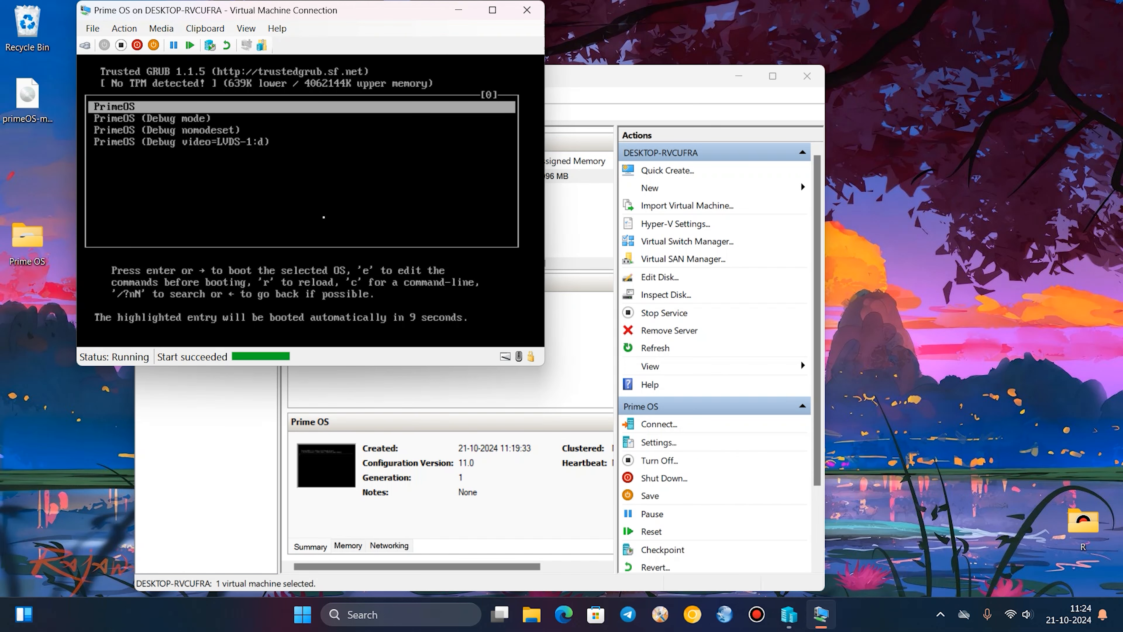
{"action": "key", "text": "Return"}
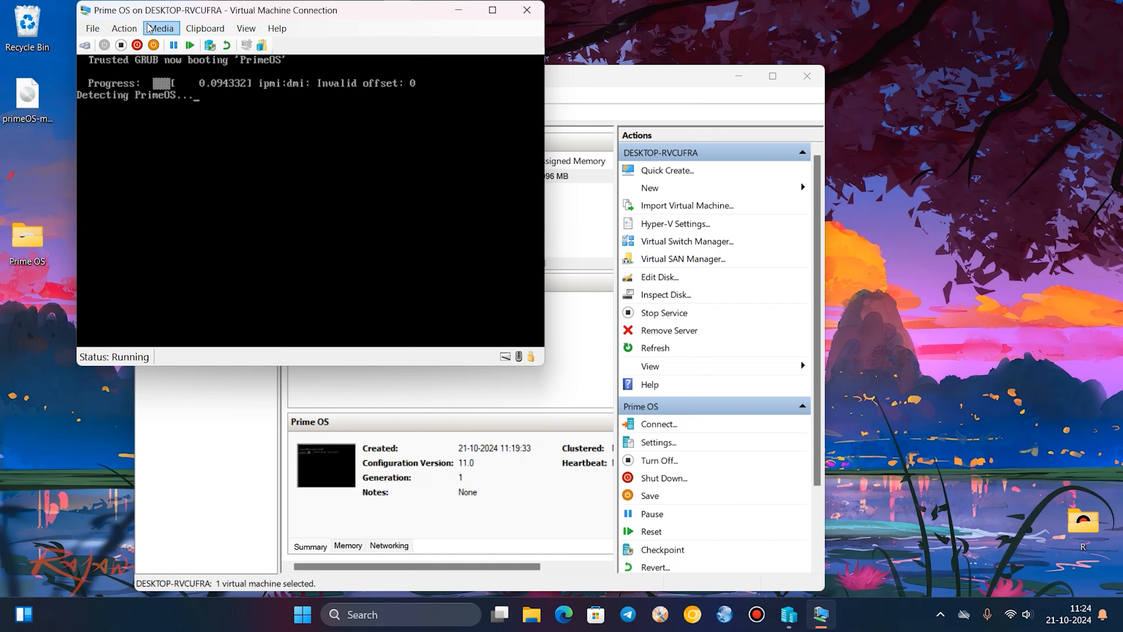
Check the virtual machine's DVD drive media options while PrimeOS boots.
{"action": "left_click", "coordinate": [161, 27]}
{"action": "mouse_move", "coordinate": [199, 42]}
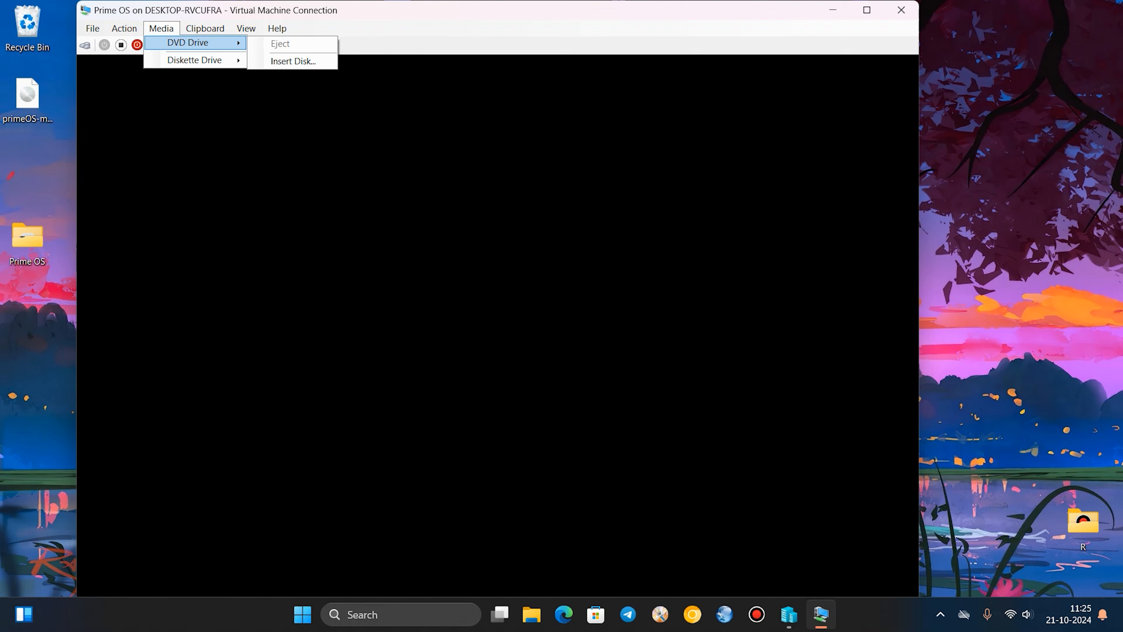
{"action": "left_click", "coordinate": [202, 15]}
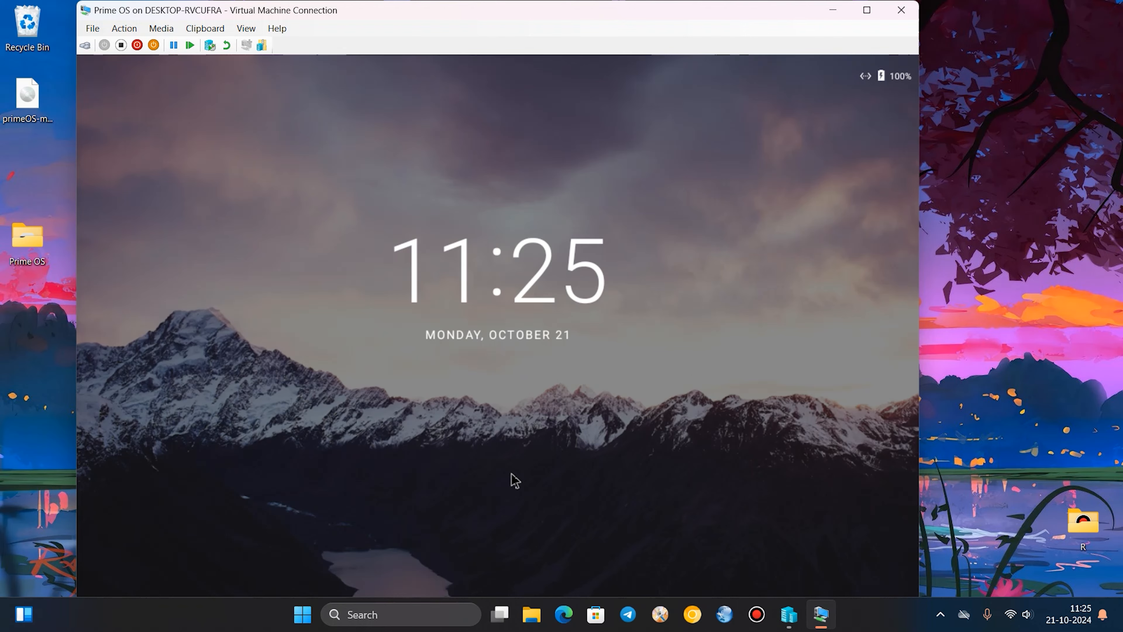
Unlock PrimeOS and view its app launcher with the virtual machine in full screen.
{"action": "left_click_drag", "start_coordinate": [490, 363], "coordinate": [606, 190]}
{"action": "left_click_drag", "start_coordinate": [497, 513], "coordinate": [487, 171]}
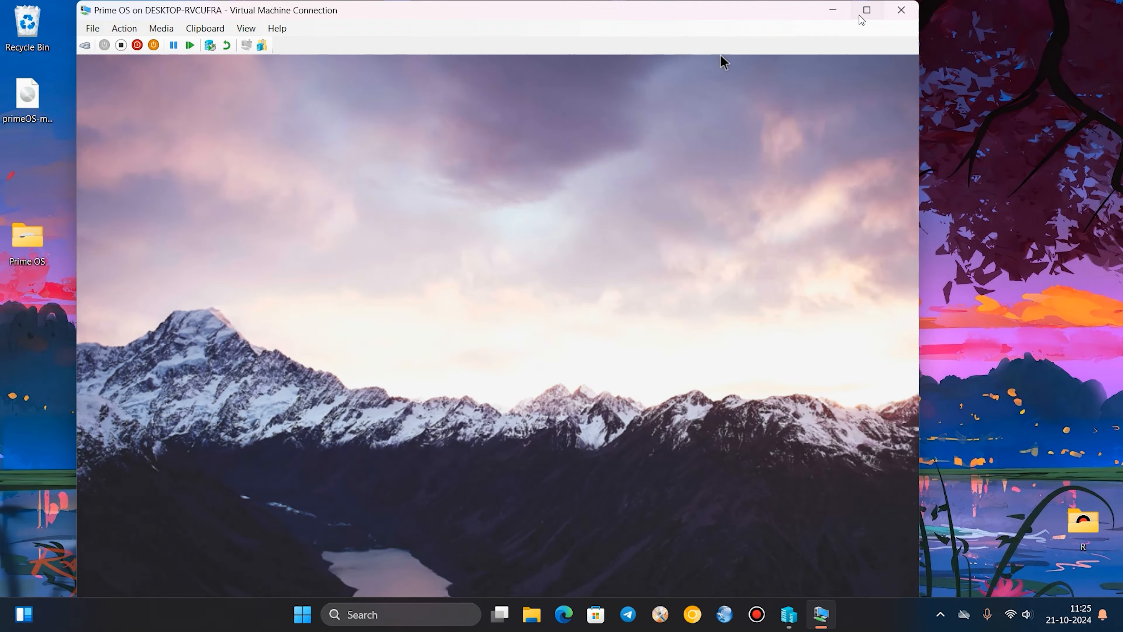
{"action": "left_click", "coordinate": [867, 10]}
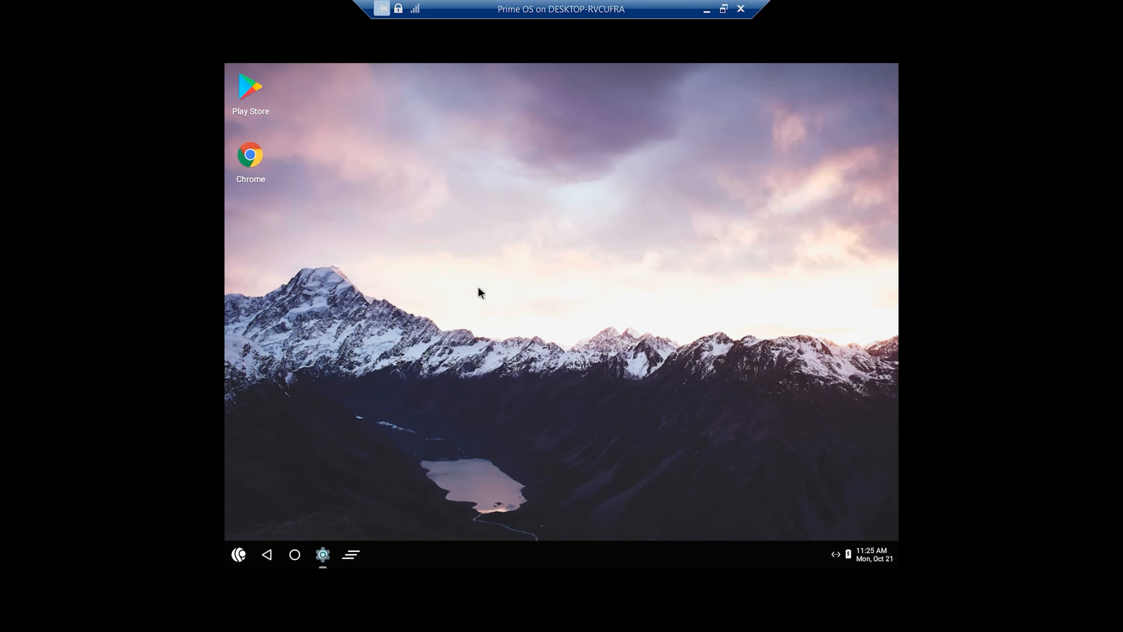
{"action": "left_click", "coordinate": [236, 554]}
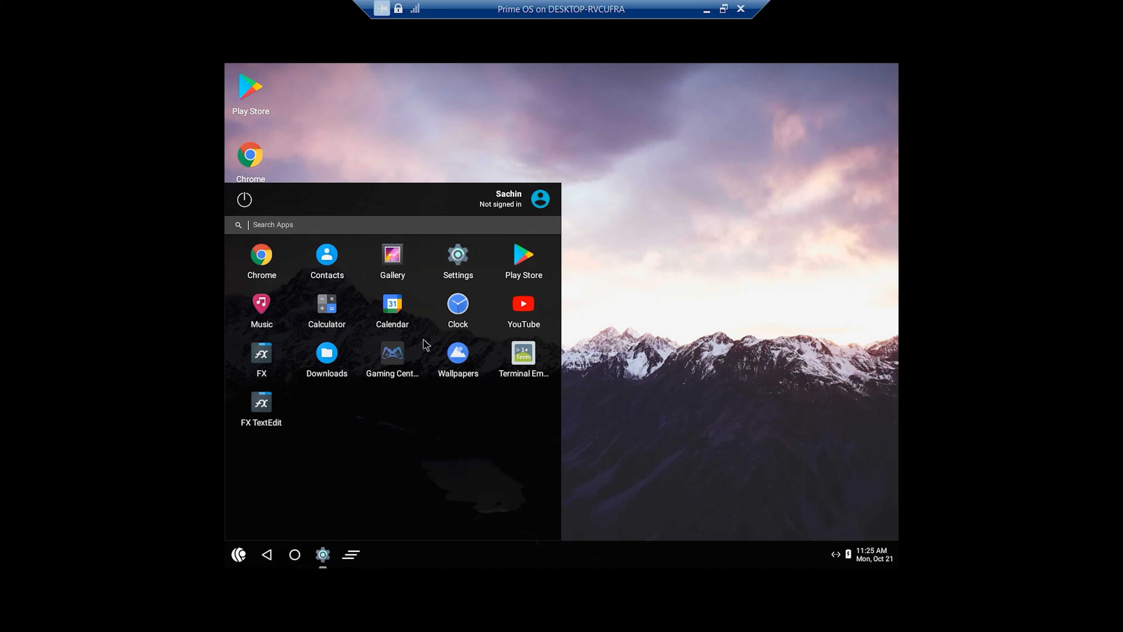
{"action": "left_click", "coordinate": [643, 321]}
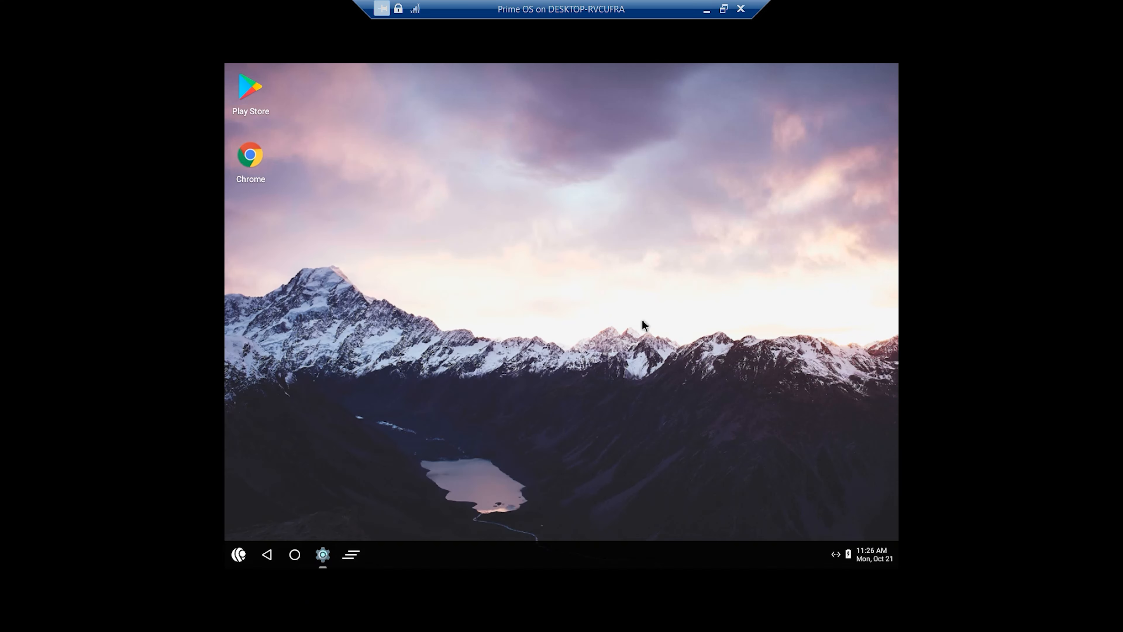
Shut down PrimeOS using its own power-off option.
{"action": "left_click", "coordinate": [232, 554]}
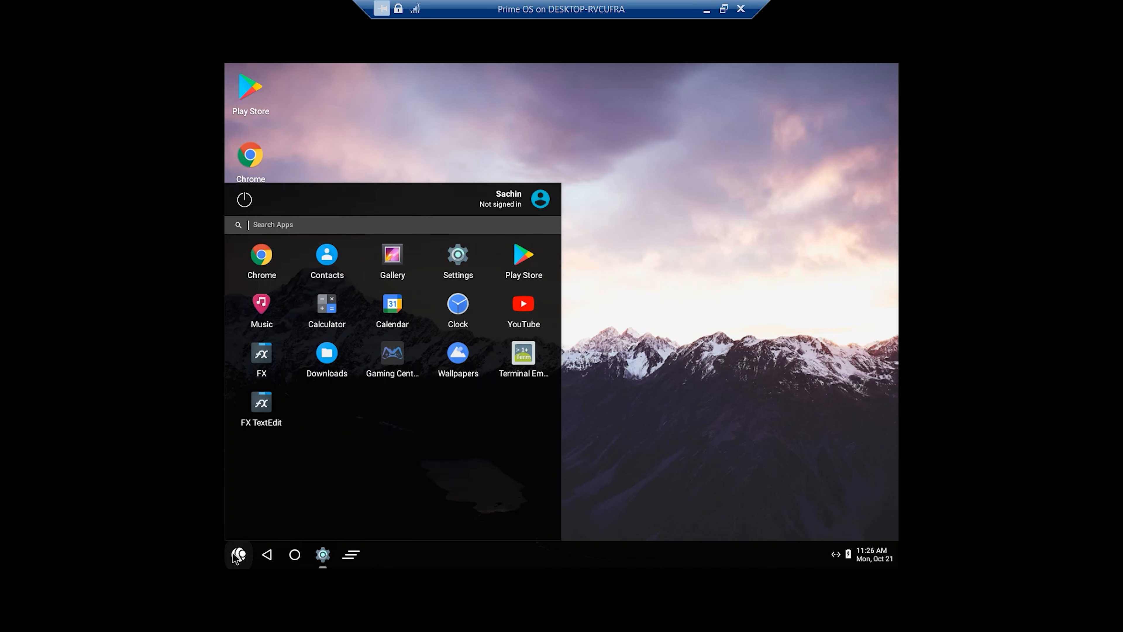
{"action": "left_click", "coordinate": [250, 202]}
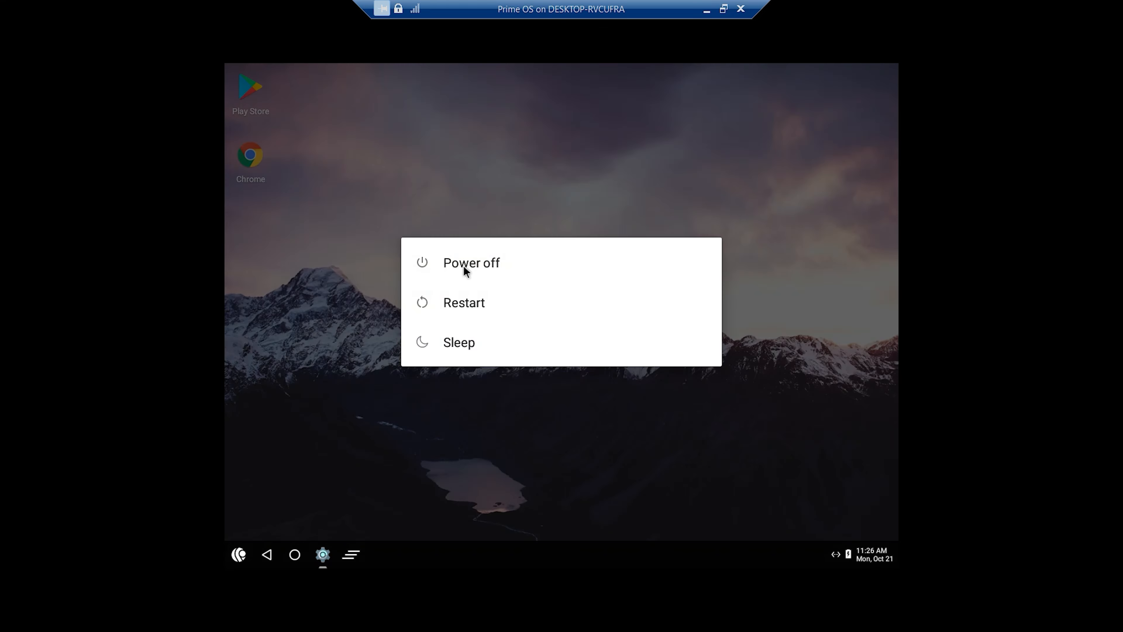
{"action": "left_click", "coordinate": [464, 265]}
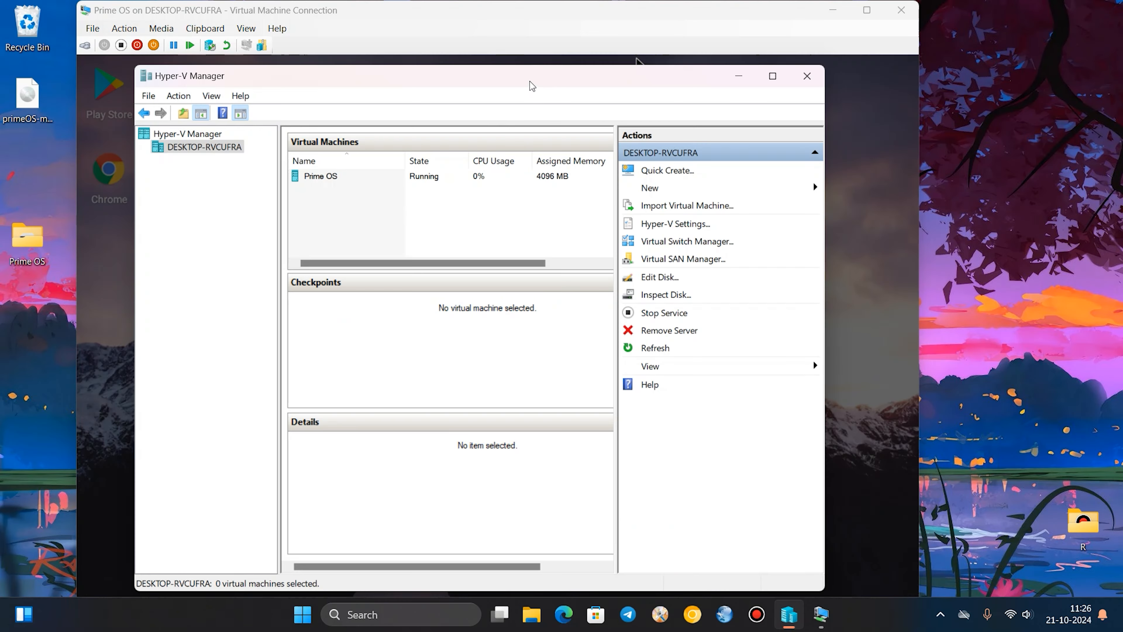
Switch to Hyper-V Manager, select the Prime OS virtual machine and bring up its available actions.
{"action": "mouse_move", "coordinate": [532, 83]}
{"action": "left_mouse_down"}
{"action": "mouse_move", "coordinate": [456, 44]}
{"action": "mouse_move", "coordinate": [526, 78]}
{"action": "left_mouse_up"}
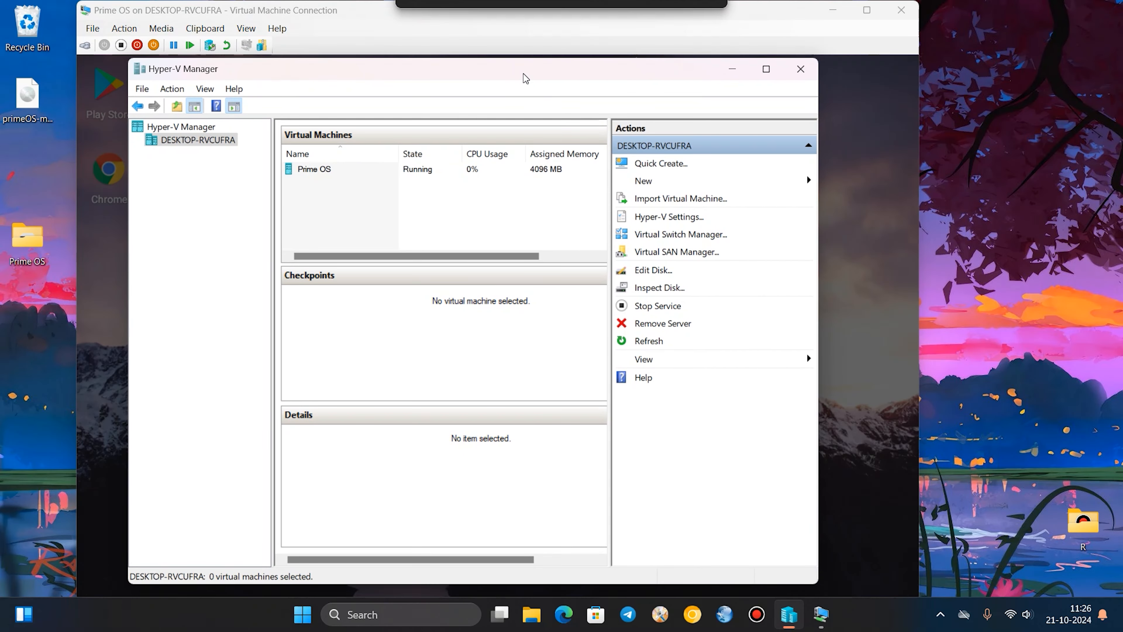
{"action": "left_click", "coordinate": [313, 170]}
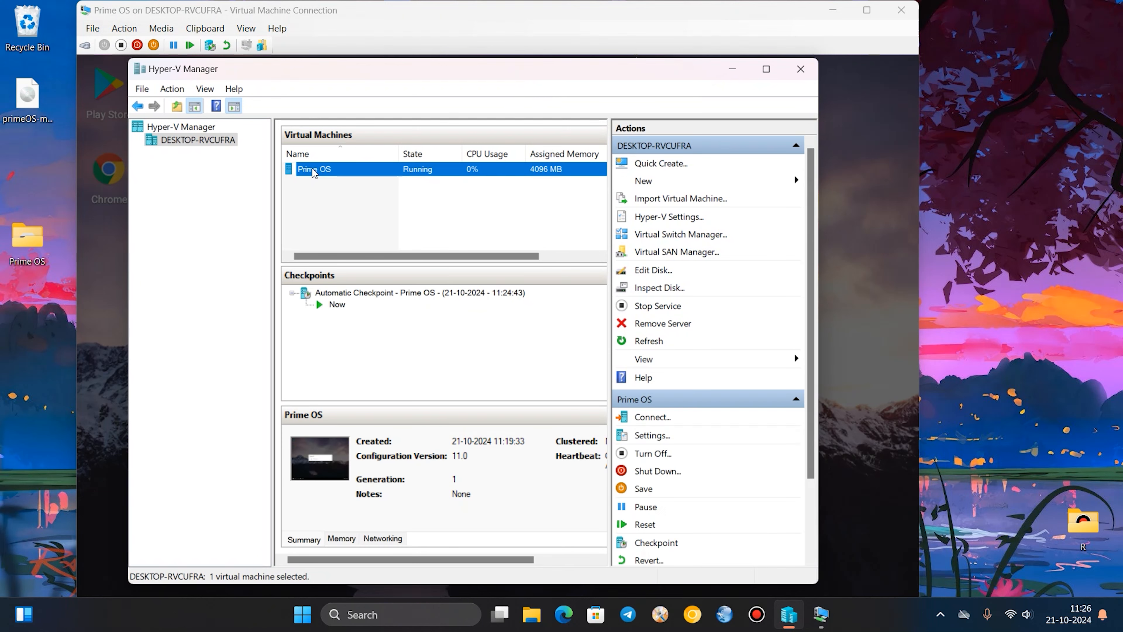
{"action": "right_click", "coordinate": [313, 172]}
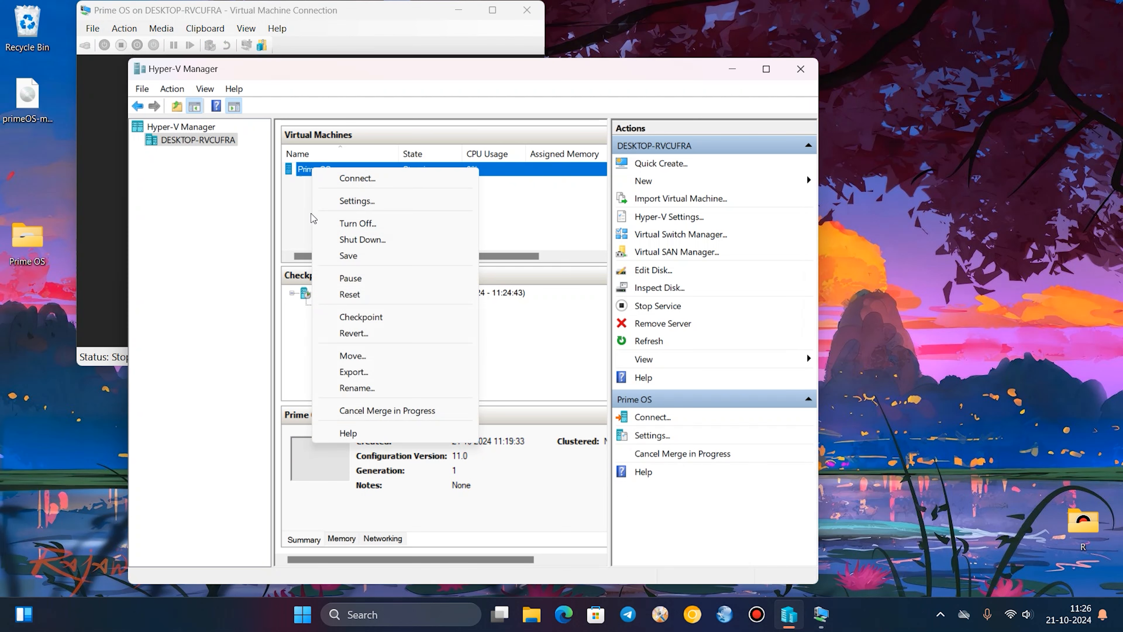
{"action": "right_click", "coordinate": [380, 180]}
{"action": "right_click", "coordinate": [369, 171]}
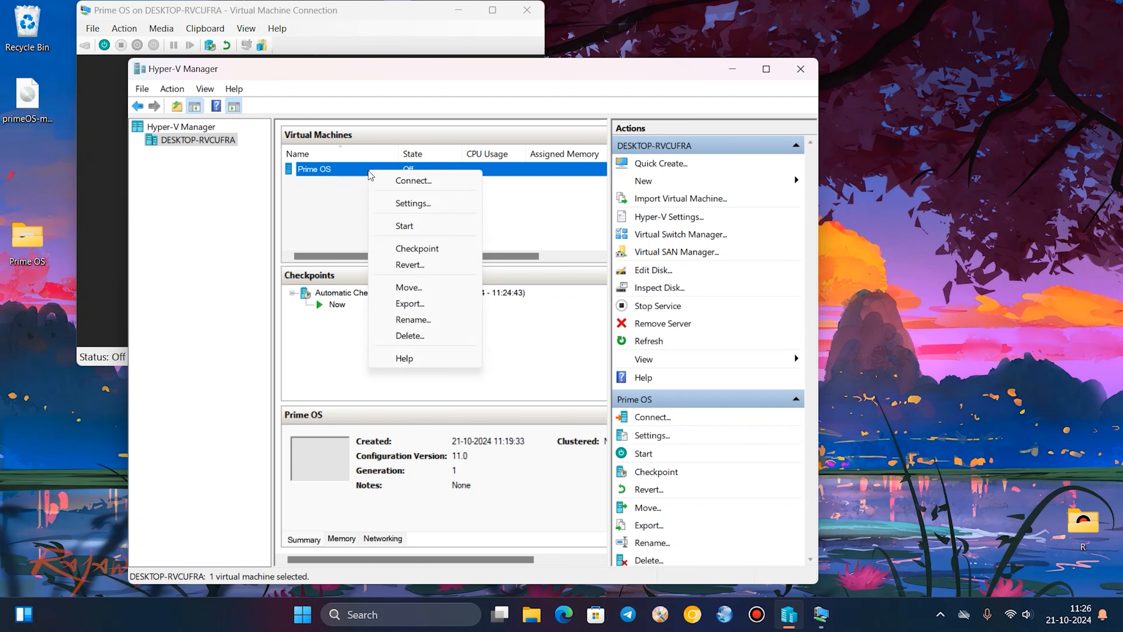